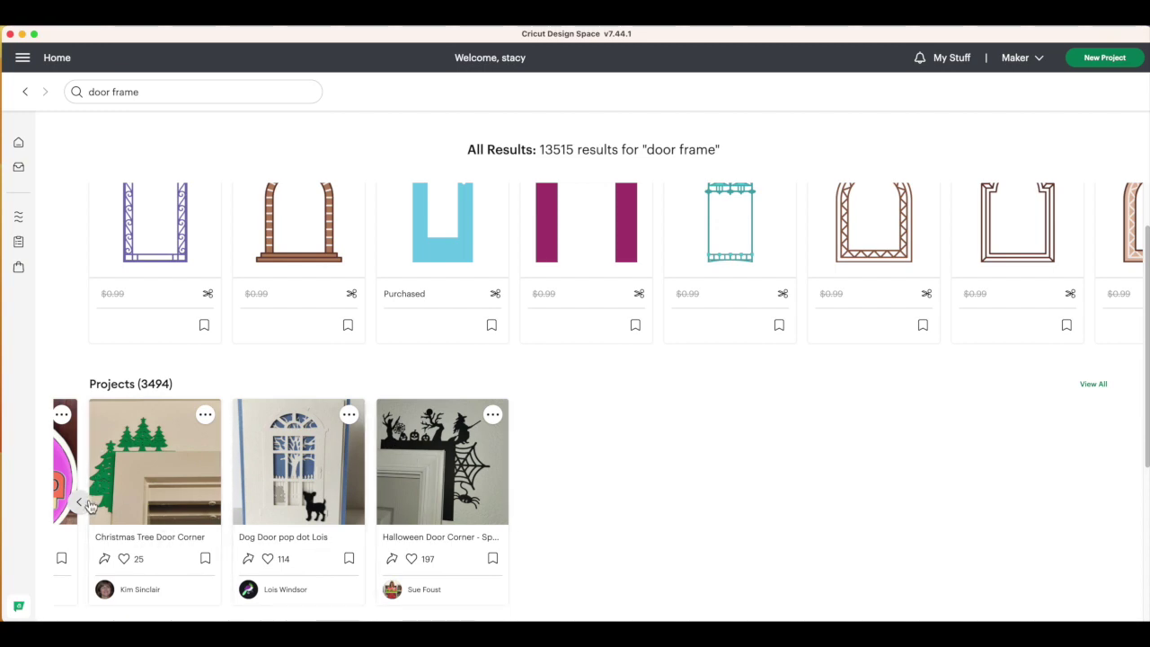
Find the Halloween Door Corner project among the door frame project results and open an editable copy of it
{"action": "left_click", "coordinate": [79, 503]}
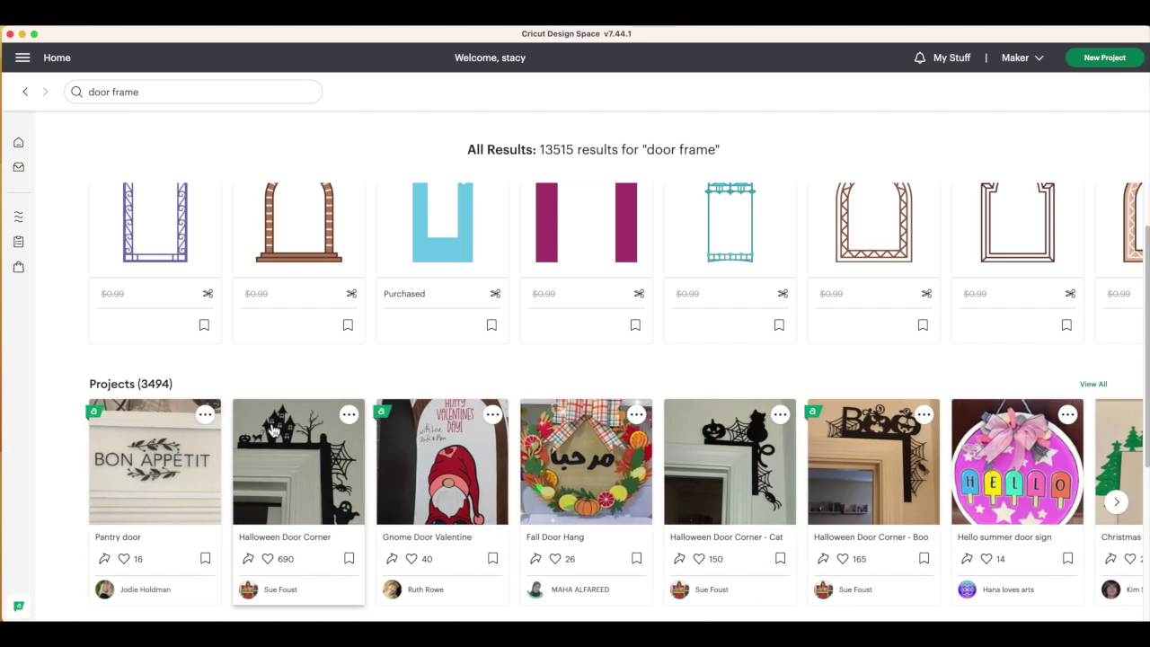
{"action": "left_click", "coordinate": [289, 454]}
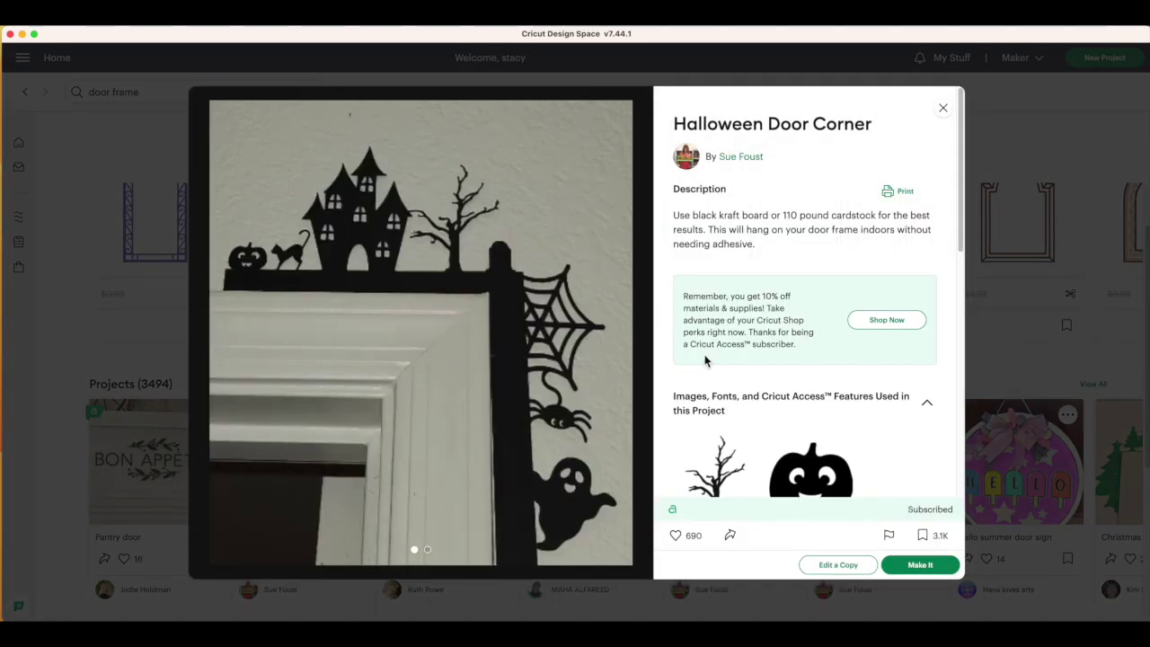
{"action": "left_click", "coordinate": [848, 570]}
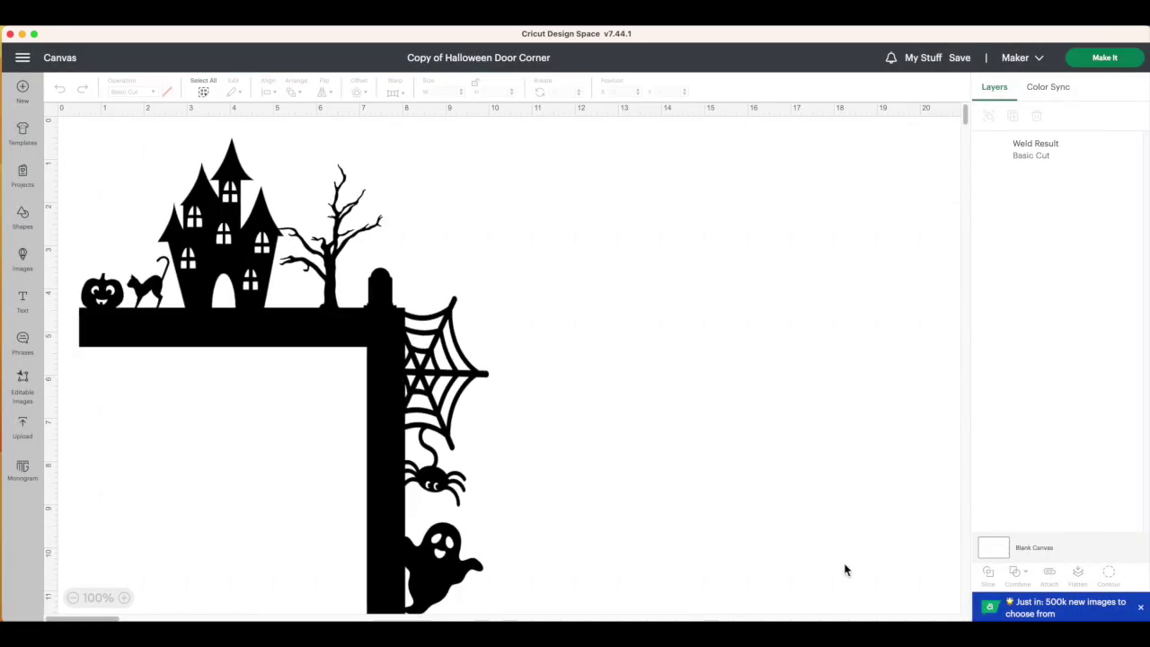
Shrink the door corner design proportionally to about 8.14 by 9.85 in and move it to about X 11.46, Y 0.95
{"action": "left_click", "coordinate": [395, 387]}
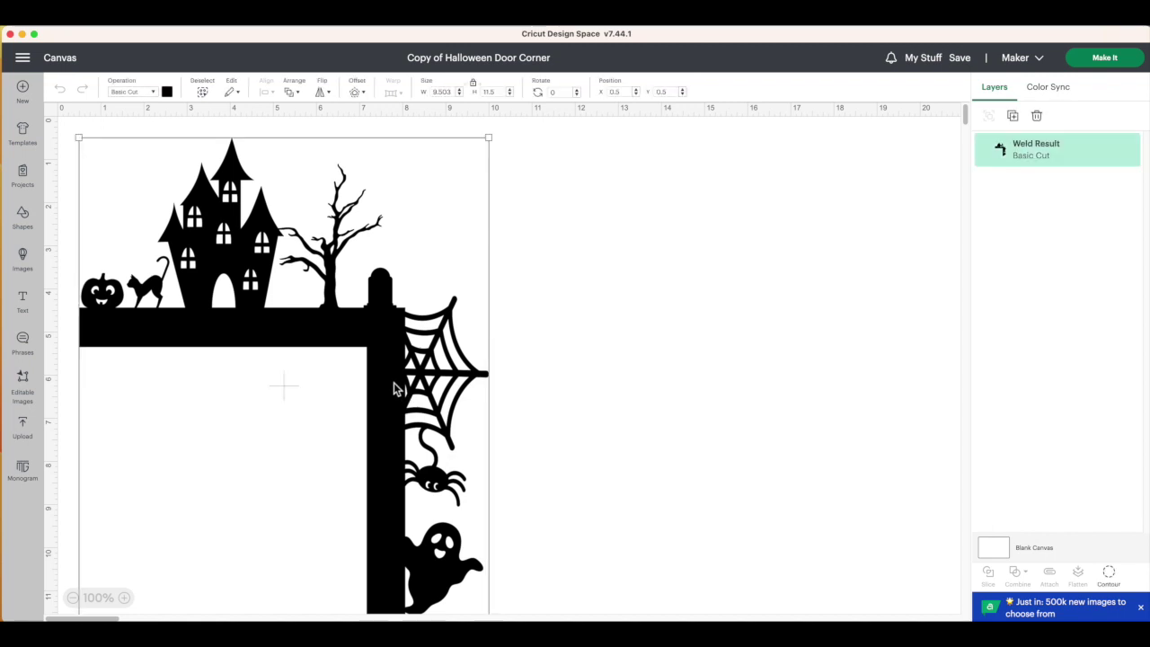
{"action": "left_click_drag", "start_coordinate": [490, 137], "coordinate": [431, 208]}
{"action": "left_click_drag", "start_coordinate": [330, 371], "coordinate": [804, 326]}
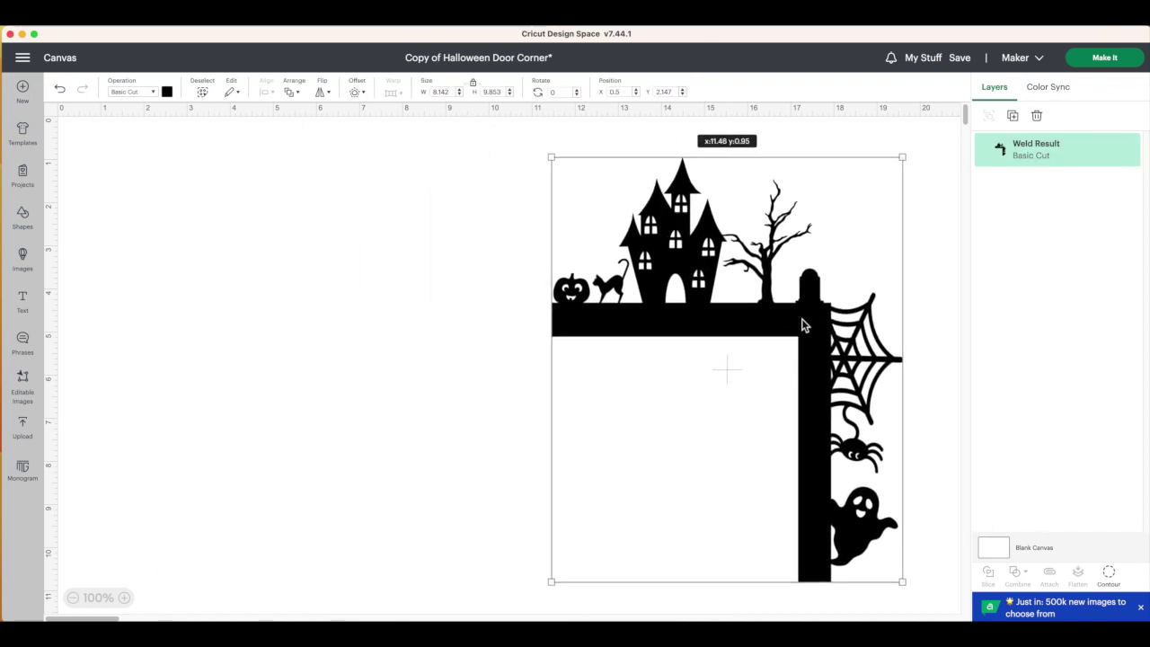
{"action": "left_click", "coordinate": [419, 334]}
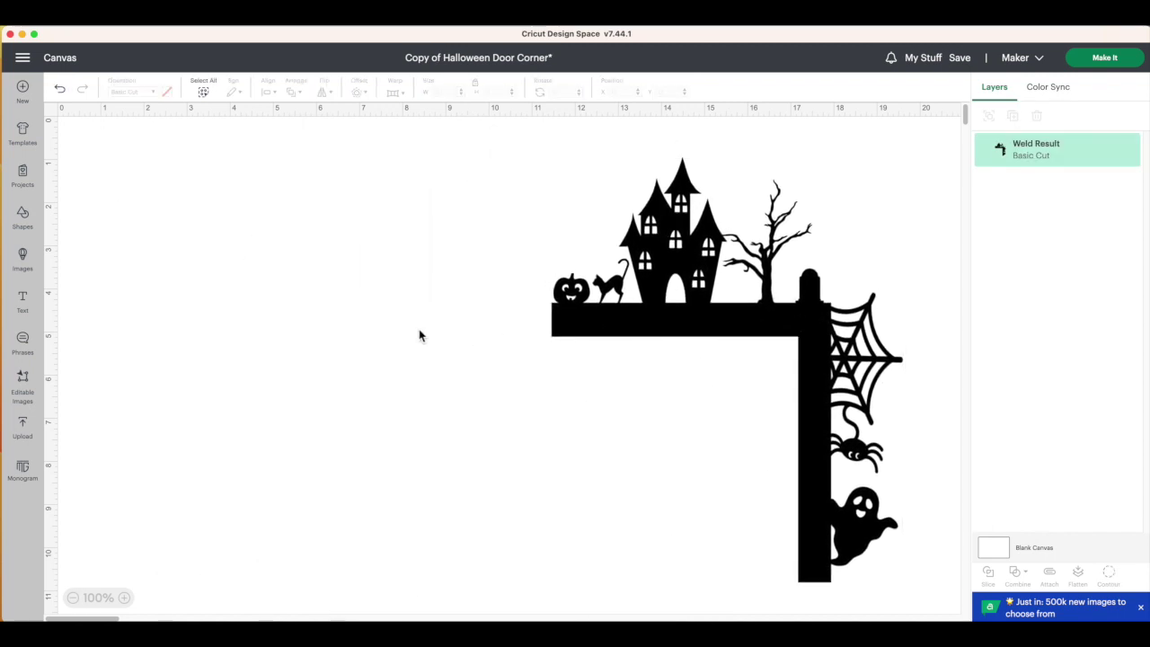
Add a square and stretch it over the castle, tree and horizontal bar, ending at the vertical bar's left edge
{"action": "left_click", "coordinate": [34, 221]}
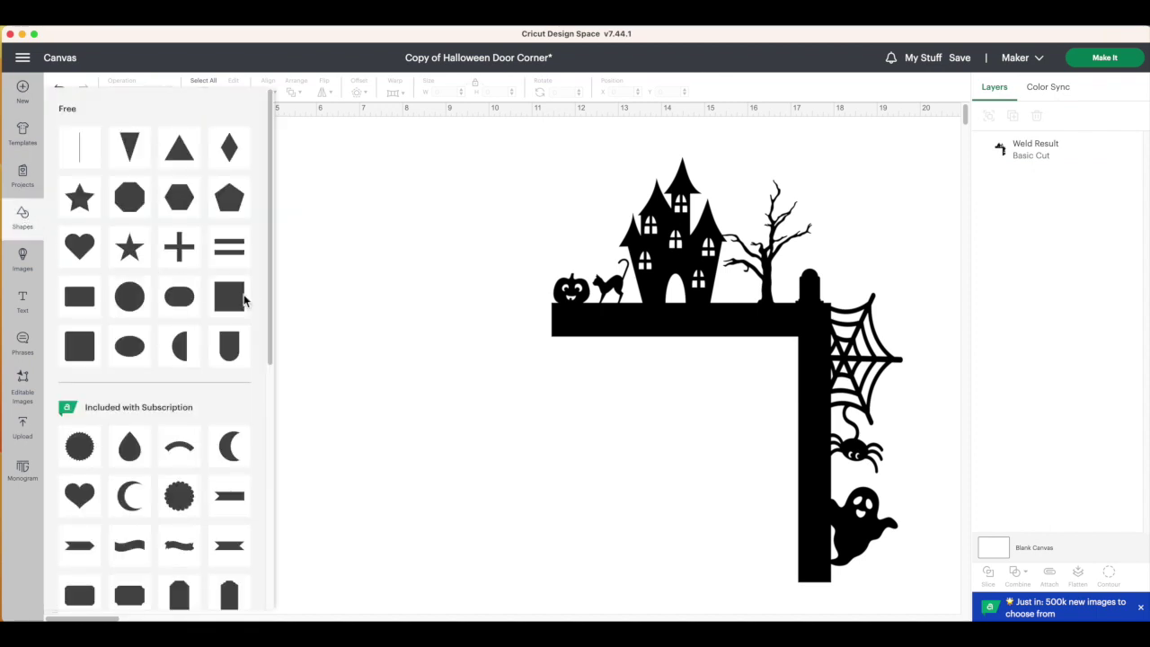
{"action": "left_click", "coordinate": [240, 300]}
{"action": "left_click_drag", "start_coordinate": [141, 199], "coordinate": [330, 321]}
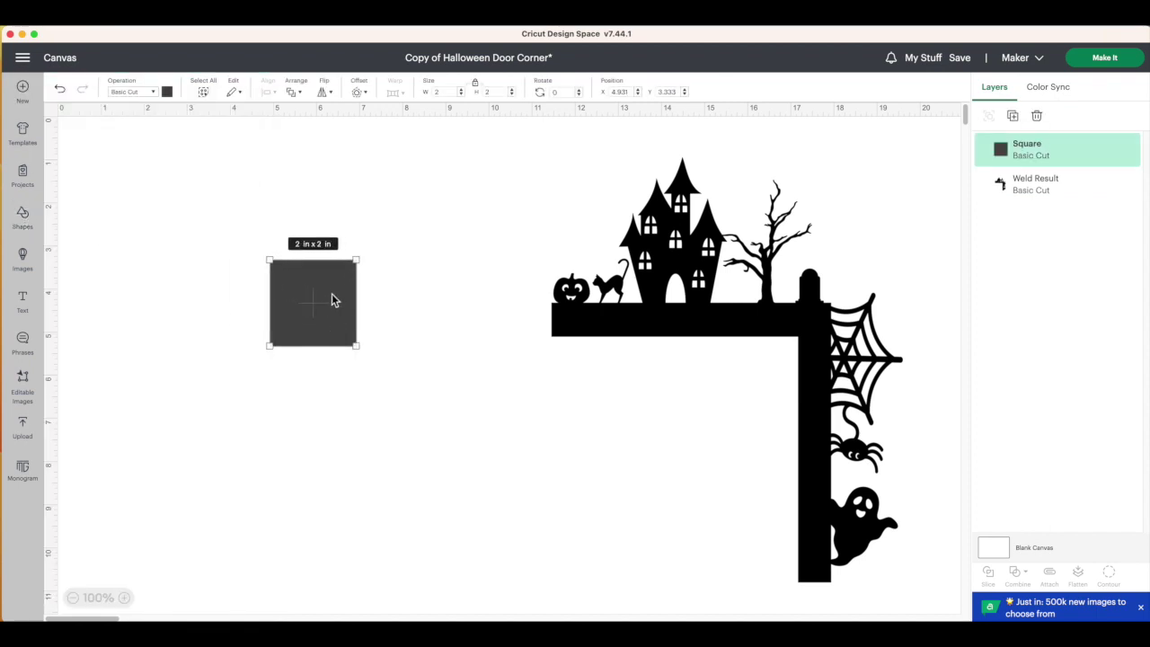
{"action": "left_click", "coordinate": [448, 288]}
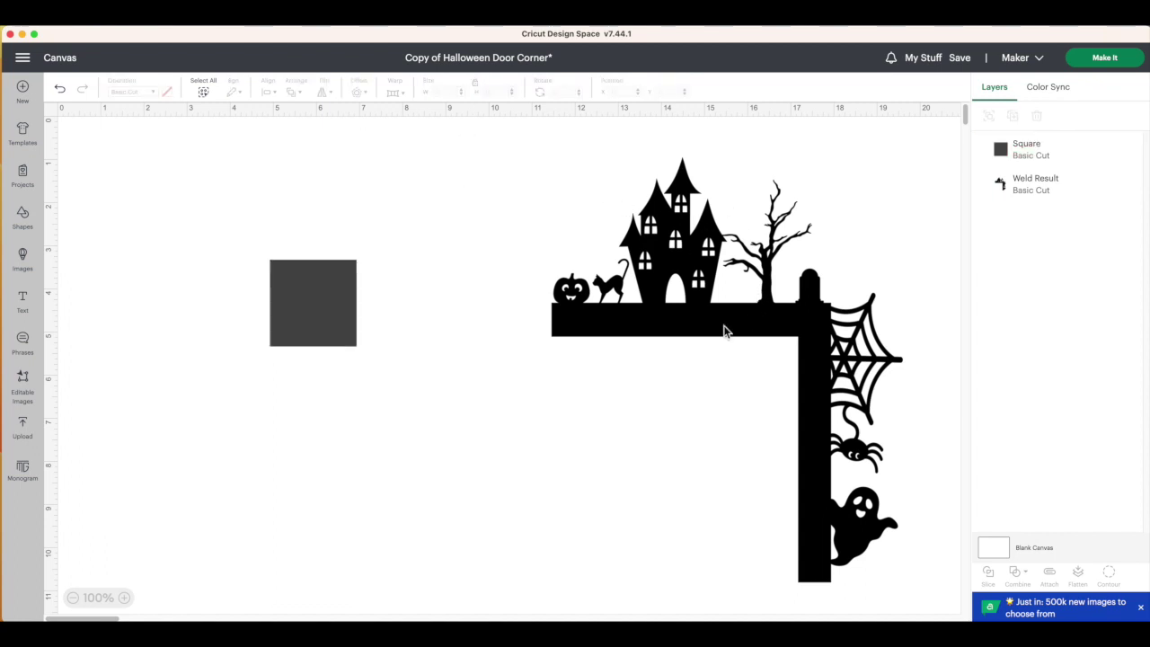
{"action": "left_click_drag", "start_coordinate": [333, 302], "coordinate": [580, 182]}
{"action": "left_click_drag", "start_coordinate": [602, 227], "coordinate": [769, 564]}
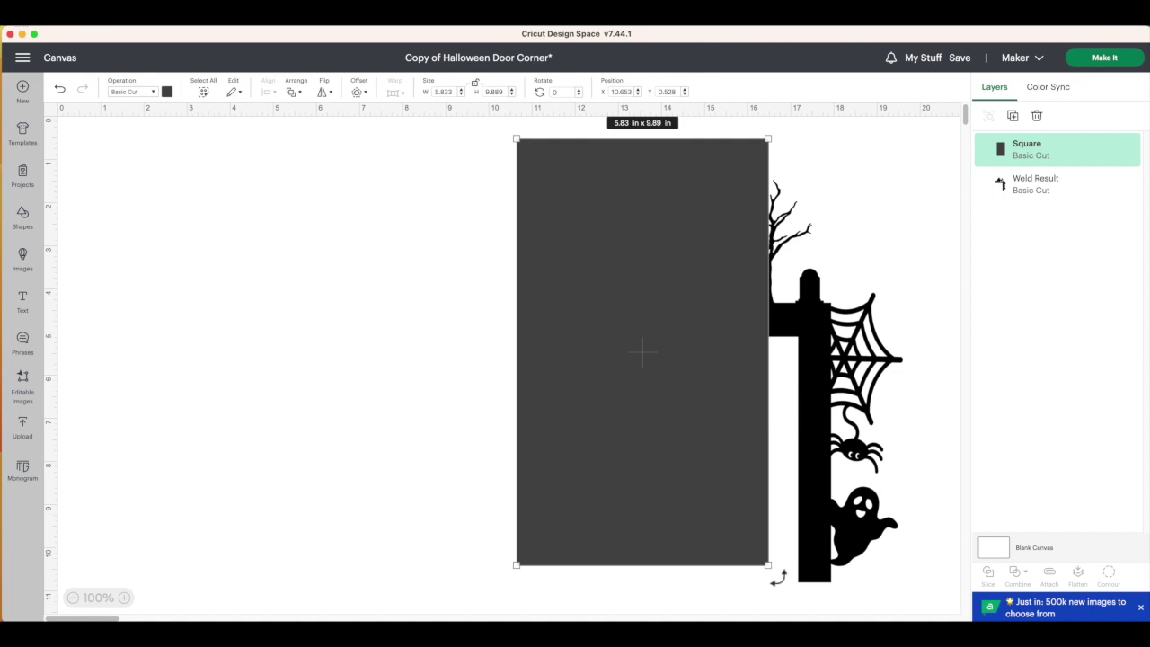
{"action": "left_click_drag", "start_coordinate": [770, 566], "coordinate": [800, 584]}
Select the stretched square together with the door corner design and slice them
{"action": "left_click", "coordinate": [896, 591]}
{"action": "left_click_drag", "start_coordinate": [896, 593], "coordinate": [545, 267]}
{"action": "right_click", "coordinate": [567, 260]}
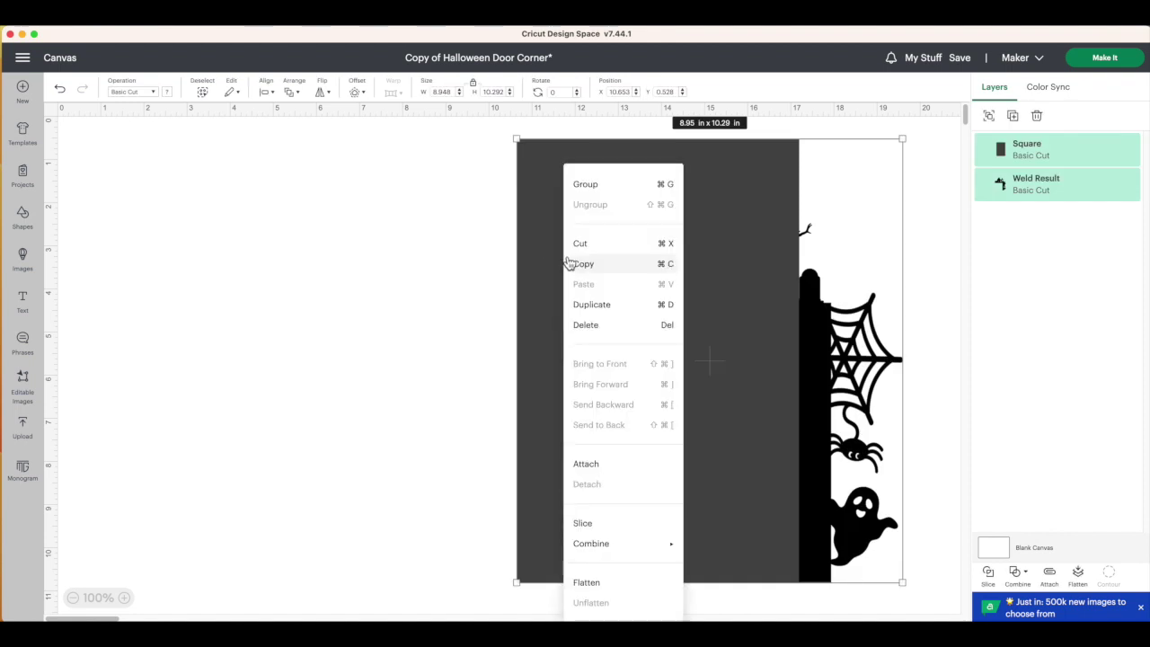
{"action": "left_click", "coordinate": [590, 525]}
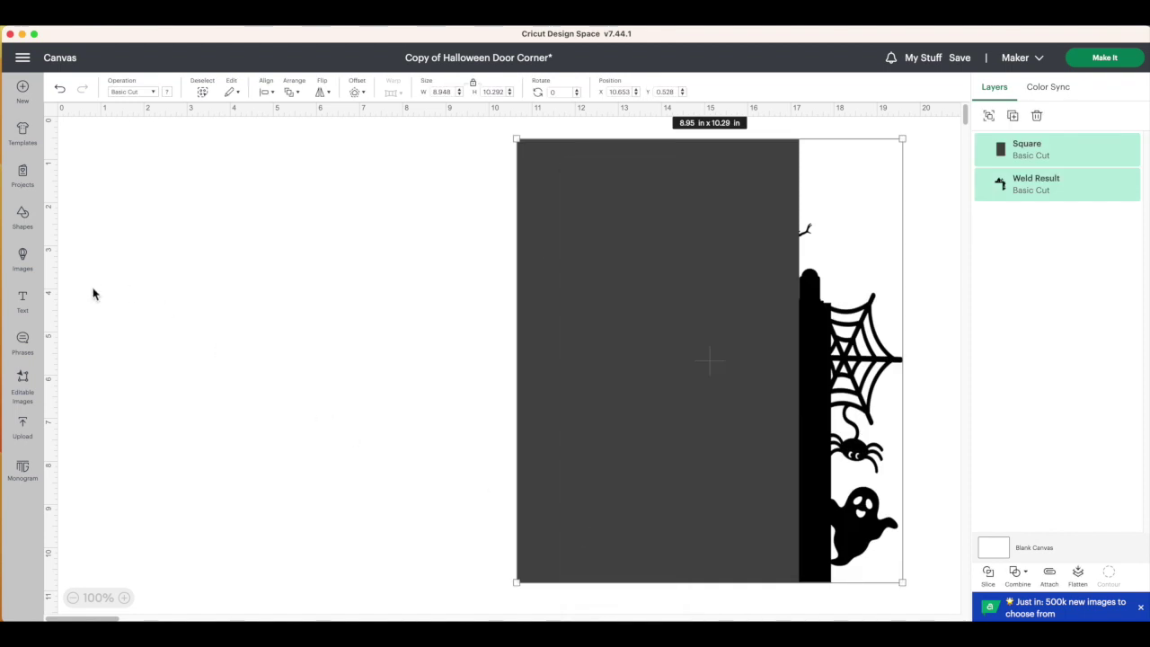
Move the vertical bar with the web, spider and ghost aside and delete the other slice pieces
{"action": "left_click_drag", "start_coordinate": [835, 341], "coordinate": [422, 319]}
{"action": "left_click", "coordinate": [503, 205]}
{"action": "left_click_drag", "start_coordinate": [493, 171], "coordinate": [750, 456]}
{"action": "key", "text": "Delete"}
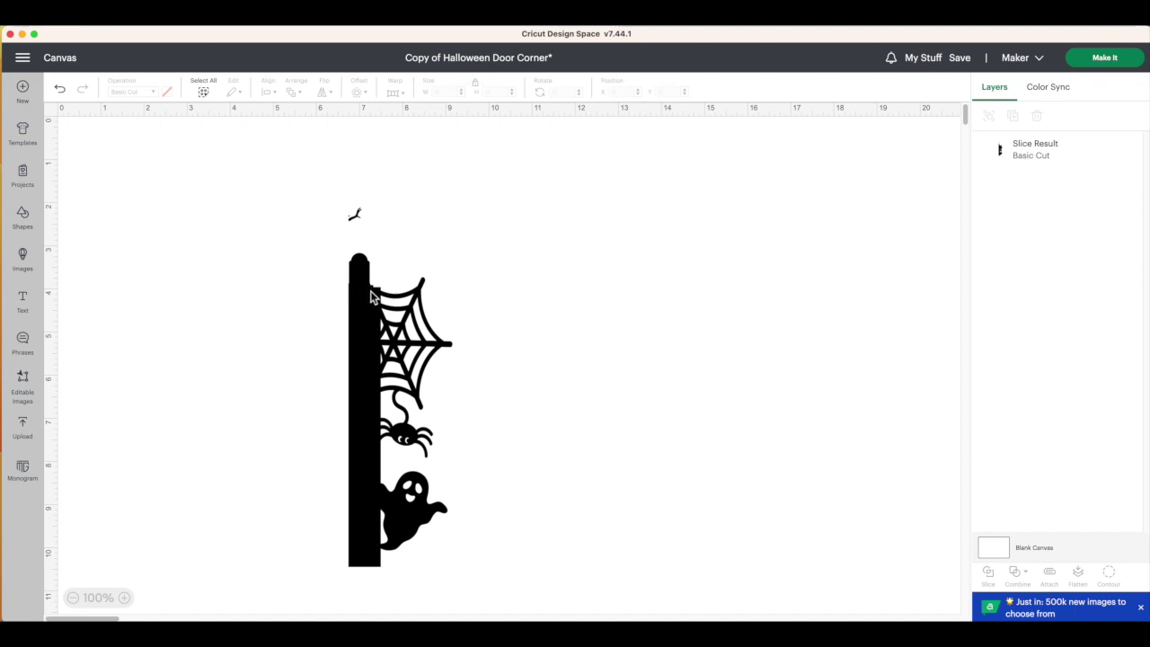
Add another square and stretch it over the stray twig and post top, down to the bar's shoulder beside the web
{"action": "left_click", "coordinate": [25, 222]}
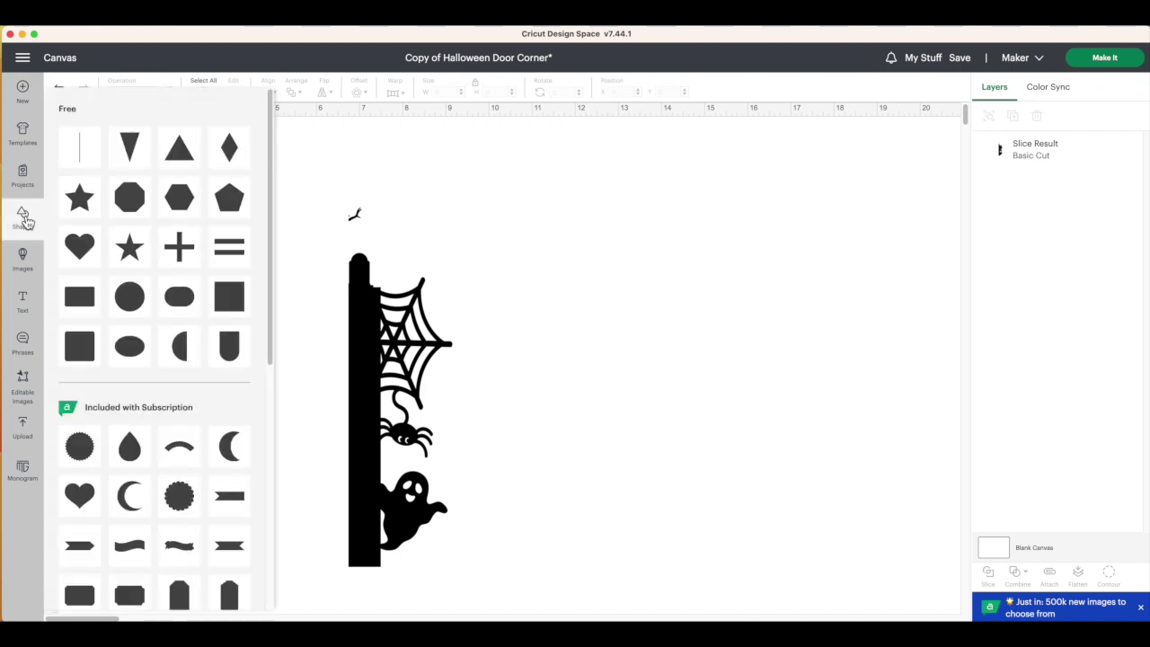
{"action": "left_click", "coordinate": [236, 294]}
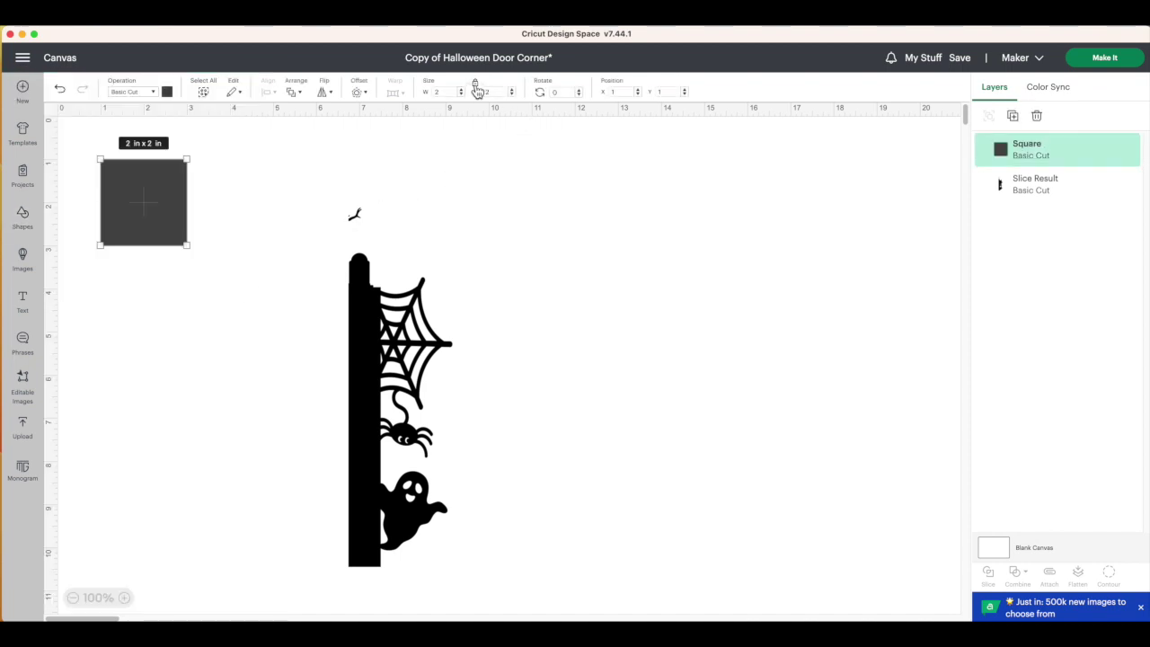
{"action": "left_click_drag", "start_coordinate": [168, 198], "coordinate": [386, 209]}
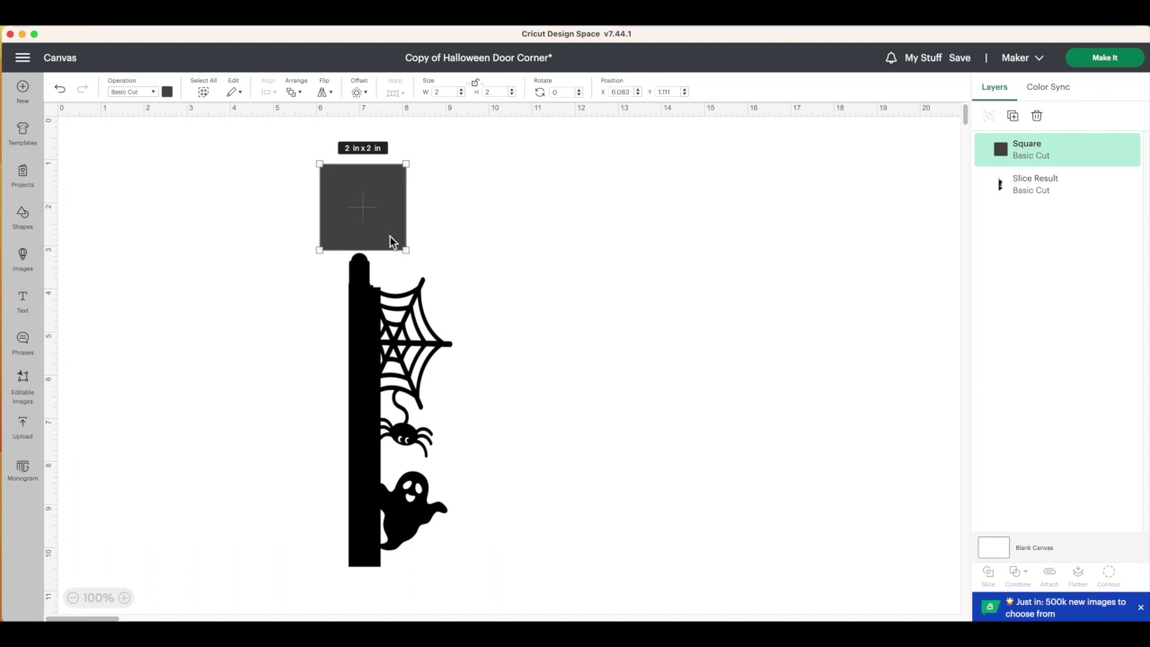
{"action": "left_click_drag", "start_coordinate": [410, 255], "coordinate": [455, 290]}
Select the new square with the vertical bar piece and slice off the covered upper part
{"action": "left_click", "coordinate": [506, 351]}
{"action": "left_click_drag", "start_coordinate": [286, 163], "coordinate": [446, 413]}
{"action": "right_click", "coordinate": [406, 207]}
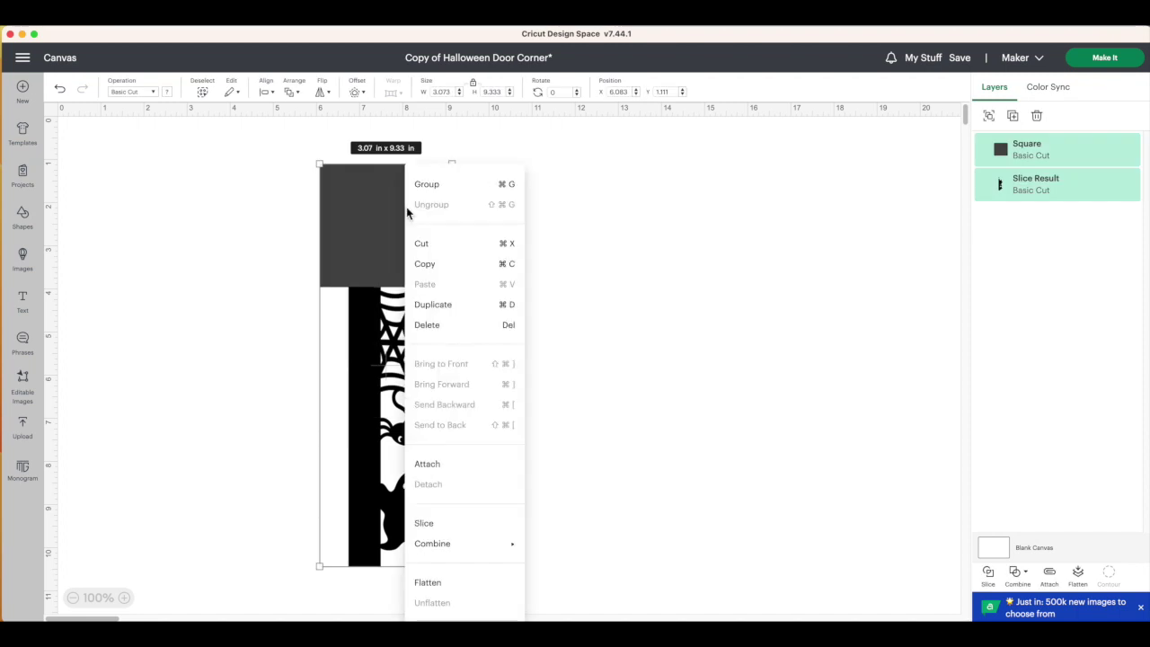
{"action": "left_click", "coordinate": [433, 527]}
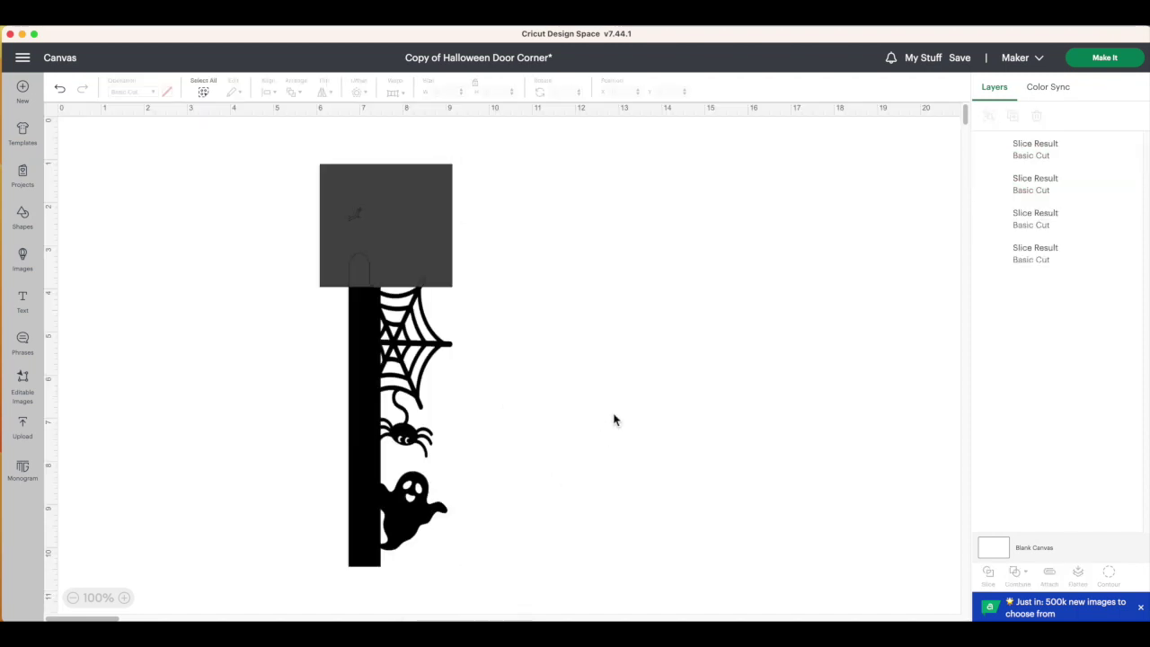
Move the trimmed web, spider and ghost strip away and delete the leftover square and its slice pieces
{"action": "left_click", "coordinate": [411, 378]}
{"action": "left_click_drag", "start_coordinate": [412, 377], "coordinate": [613, 400]}
{"action": "left_click", "coordinate": [504, 269]}
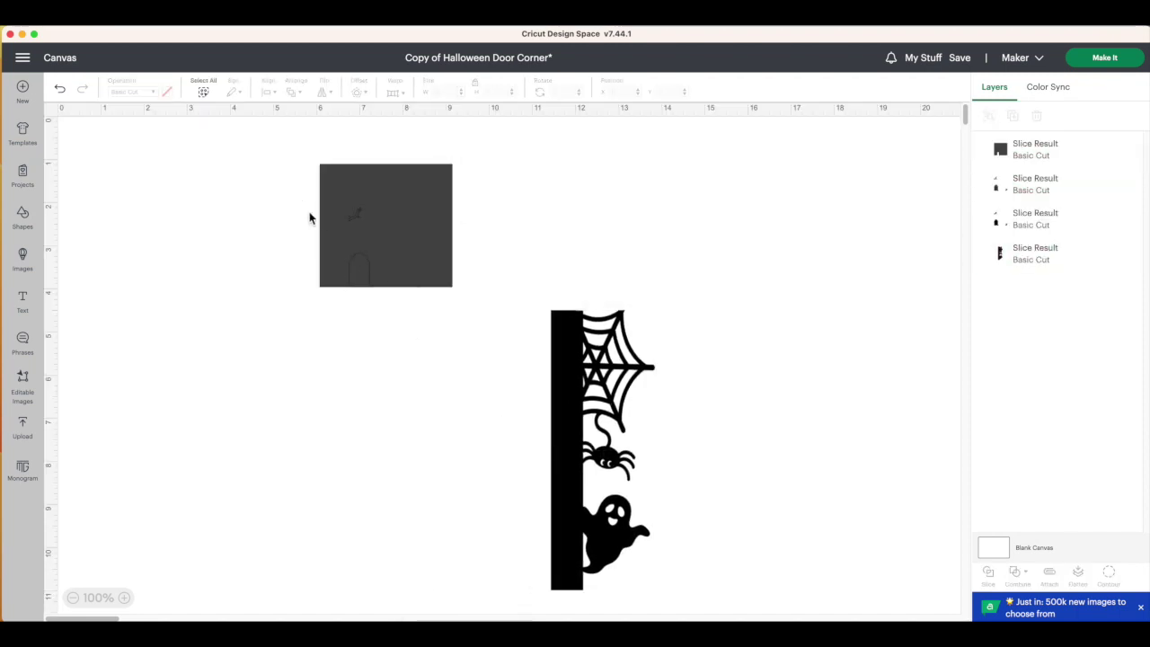
{"action": "left_click_drag", "start_coordinate": [286, 160], "coordinate": [436, 293]}
{"action": "key", "text": "Delete"}
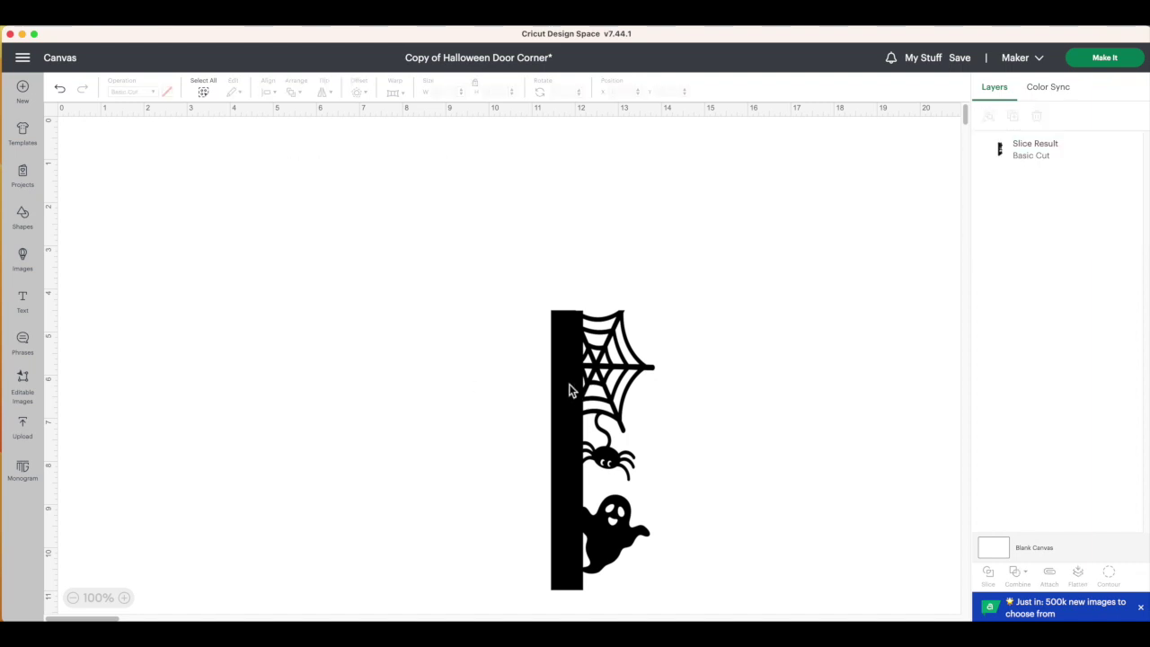
Add a square with unlocked proportions and set its size to 8.5 in wide by 5.5 in high
{"action": "left_click", "coordinate": [26, 217]}
{"action": "left_click", "coordinate": [236, 304]}
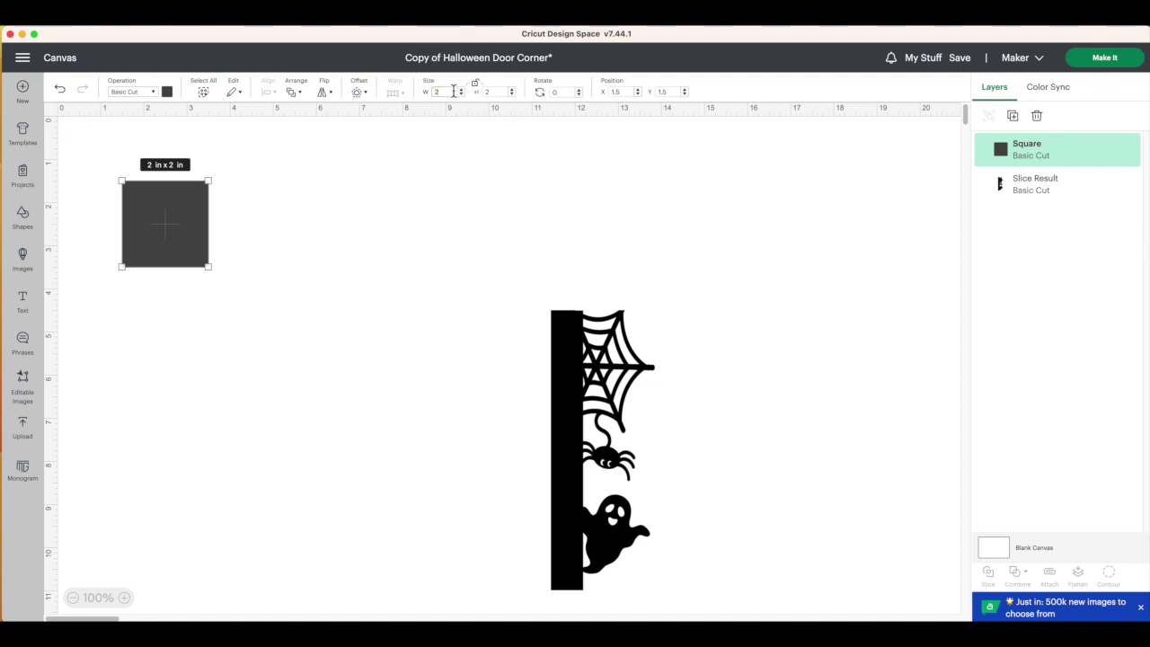
{"action": "key", "text": "Return"}
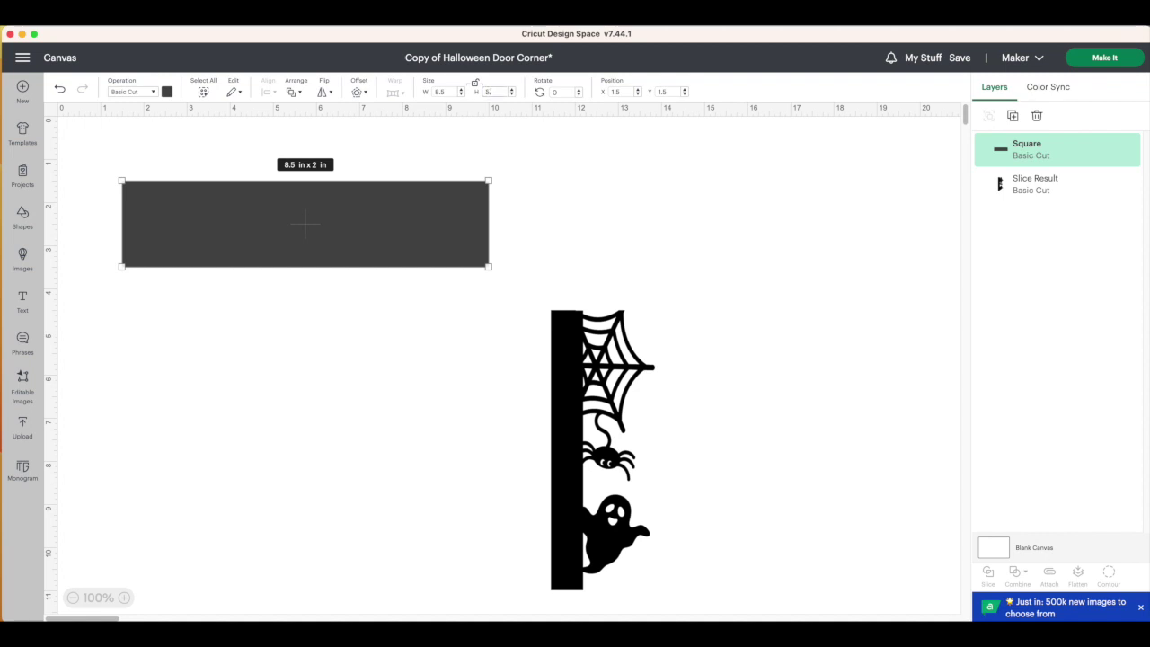
{"action": "type", "text": "5.5"}
{"action": "key", "text": "Return"}
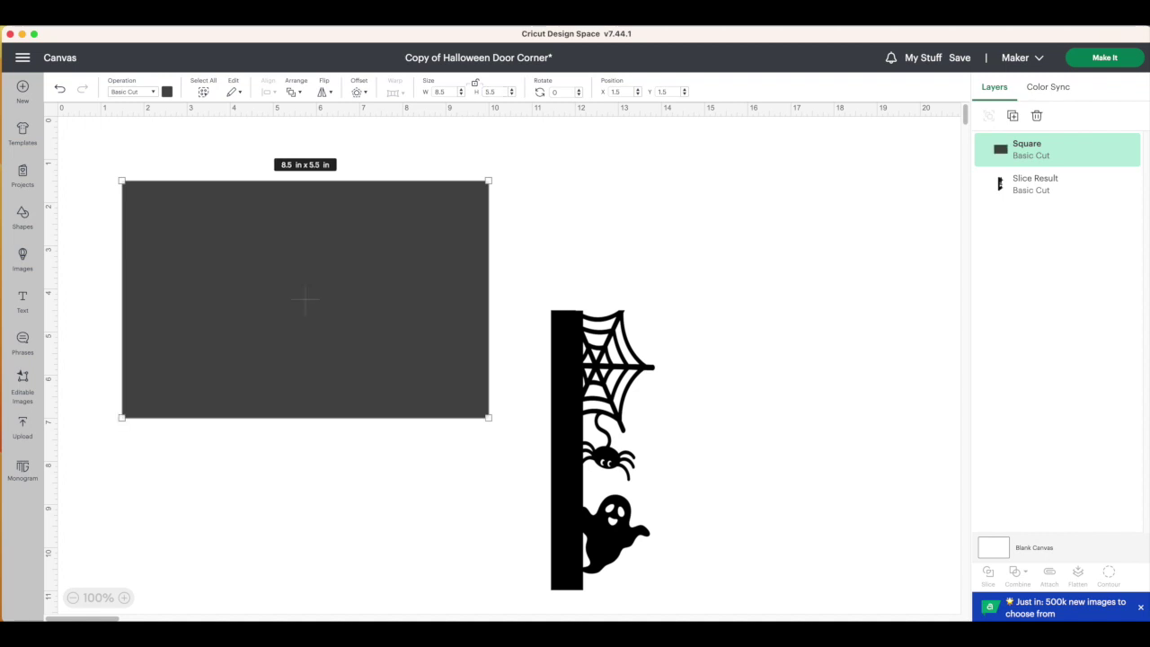
Change the 8.5 by 5.5 in rectangle's material color to orange
{"action": "left_click", "coordinate": [168, 92]}
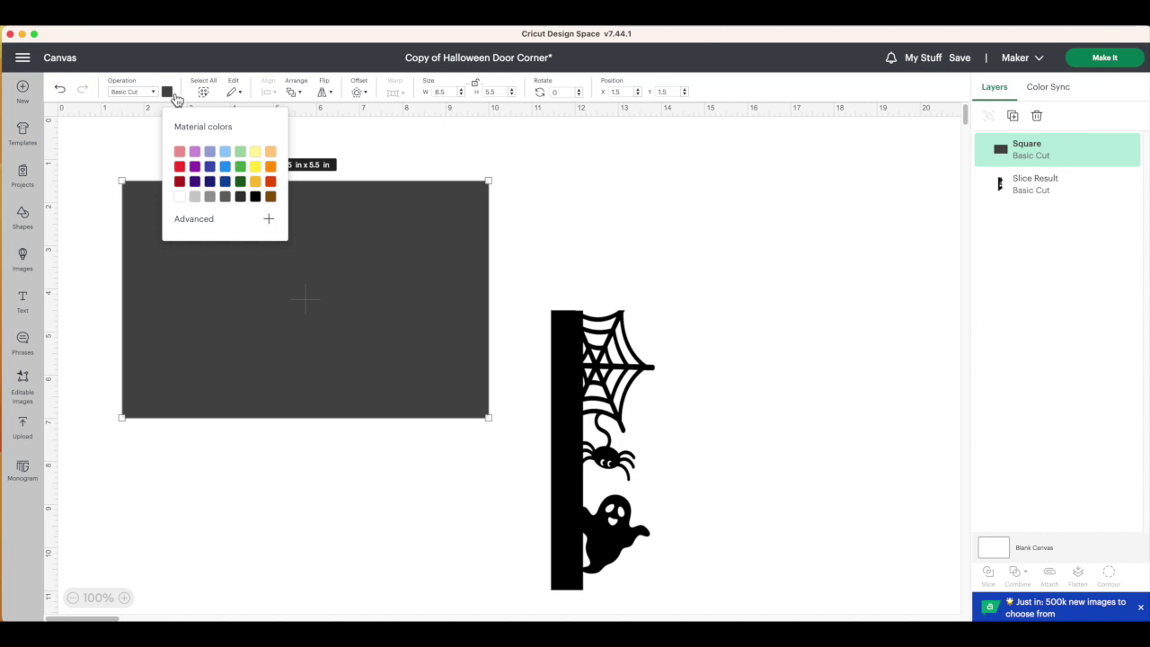
{"action": "left_click", "coordinate": [273, 168]}
{"action": "left_click", "coordinate": [603, 211]}
Set the web and ghost strip's height to 5.5 in with proportions locked, and place it beside the orange rectangle's right edge
{"action": "left_click", "coordinate": [579, 368]}
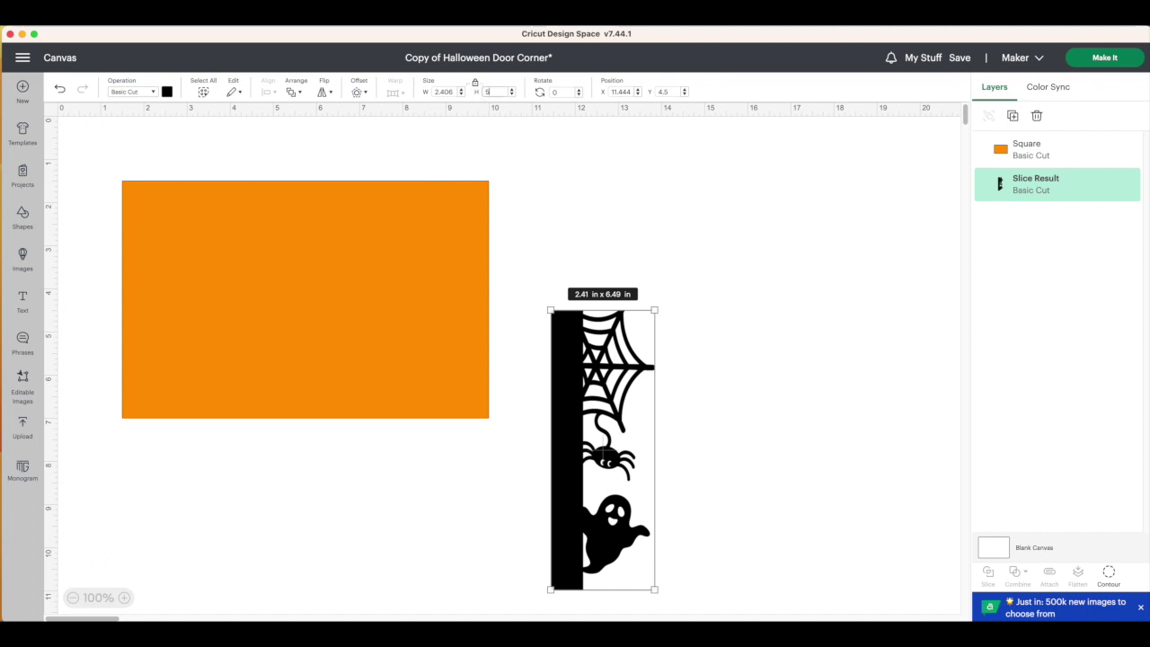
{"action": "key", "text": "Return"}
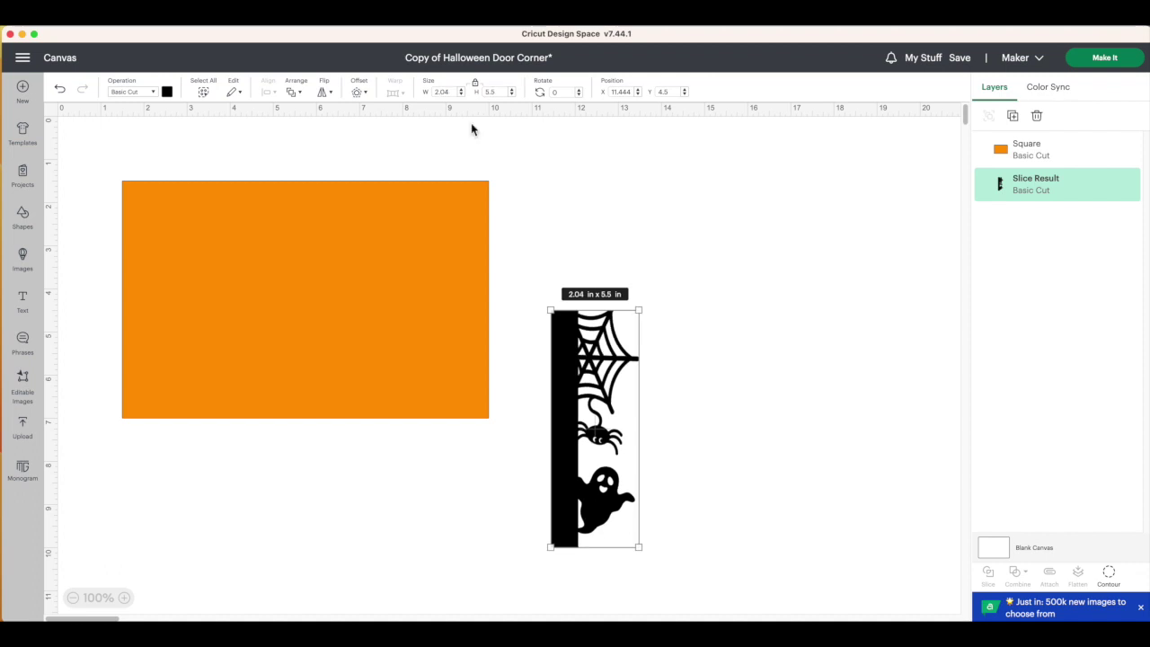
{"action": "left_click", "coordinate": [480, 484]}
{"action": "left_click_drag", "start_coordinate": [574, 406], "coordinate": [564, 277]}
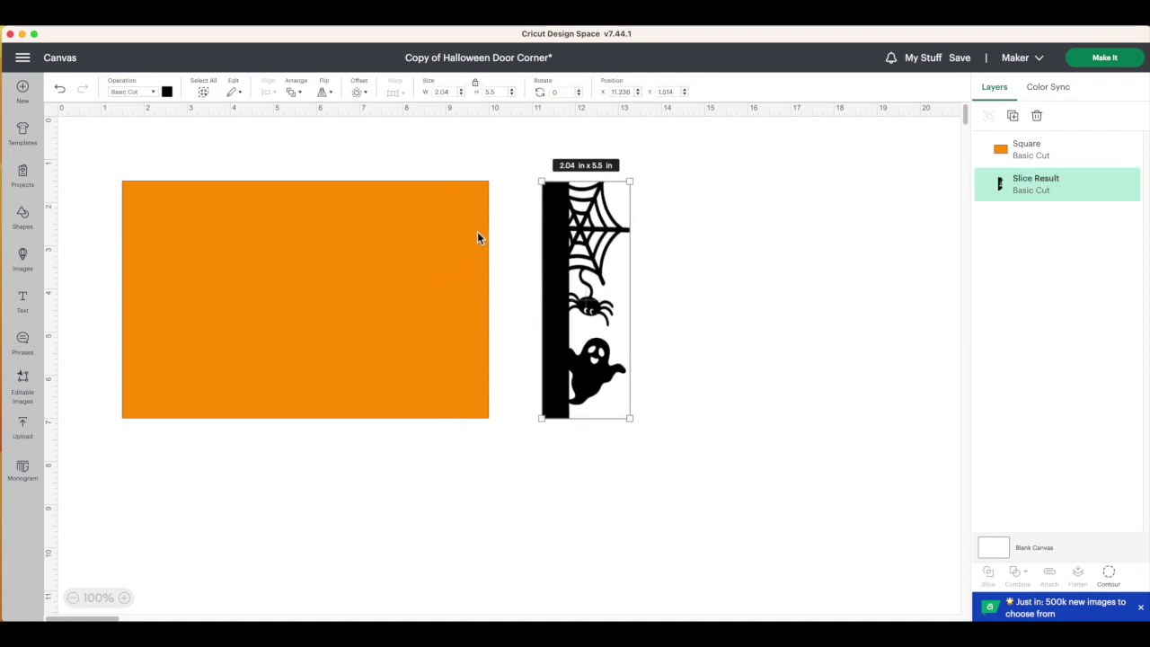
{"action": "left_click_drag", "start_coordinate": [552, 317], "coordinate": [538, 283]}
Bring the web and ghost strip to the front and overlap its black bar on the rectangle's right edge
{"action": "right_click", "coordinate": [537, 286]}
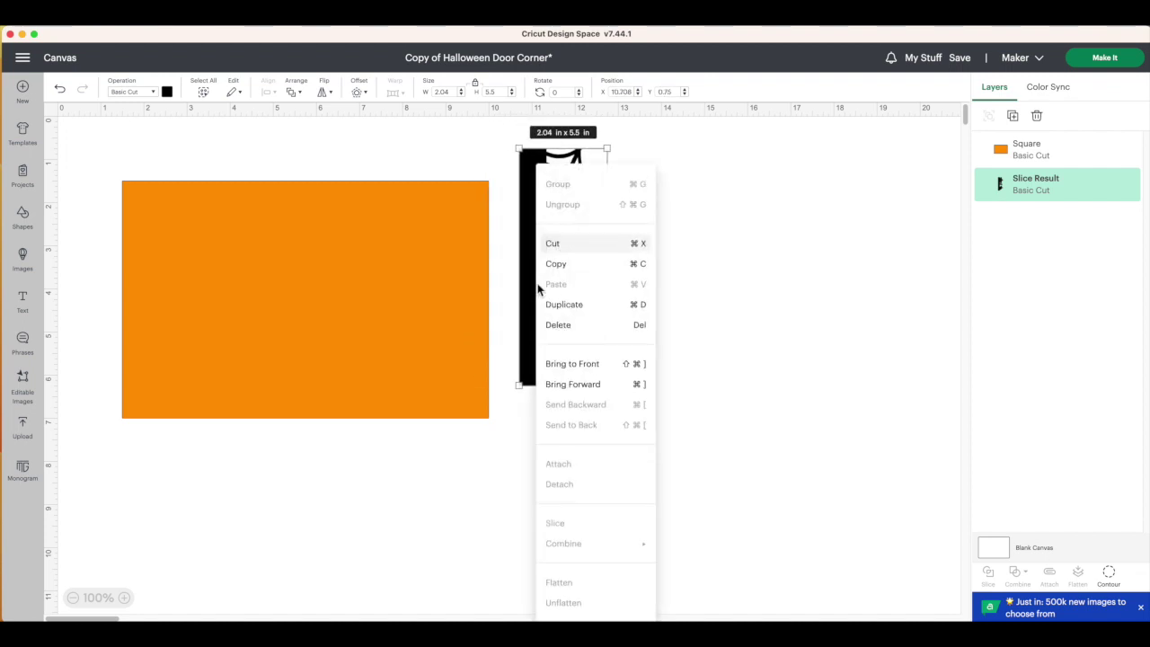
{"action": "left_click", "coordinate": [571, 364]}
{"action": "left_click", "coordinate": [686, 362]}
{"action": "left_click_drag", "start_coordinate": [527, 278], "coordinate": [480, 274]}
{"action": "left_click", "coordinate": [503, 494]}
{"action": "left_click", "coordinate": [485, 357]}
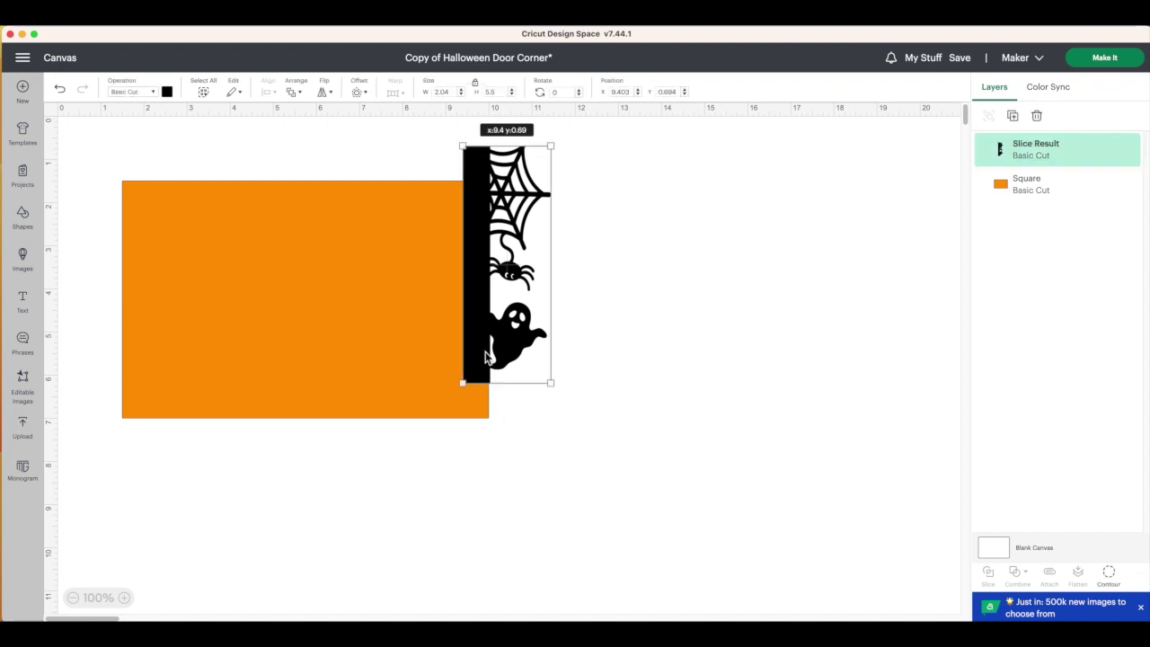
Select the strip and the orange rectangle and center them vertically on each other
{"action": "left_click", "coordinate": [496, 500]}
{"action": "left_click_drag", "start_coordinate": [562, 434], "coordinate": [93, 157]}
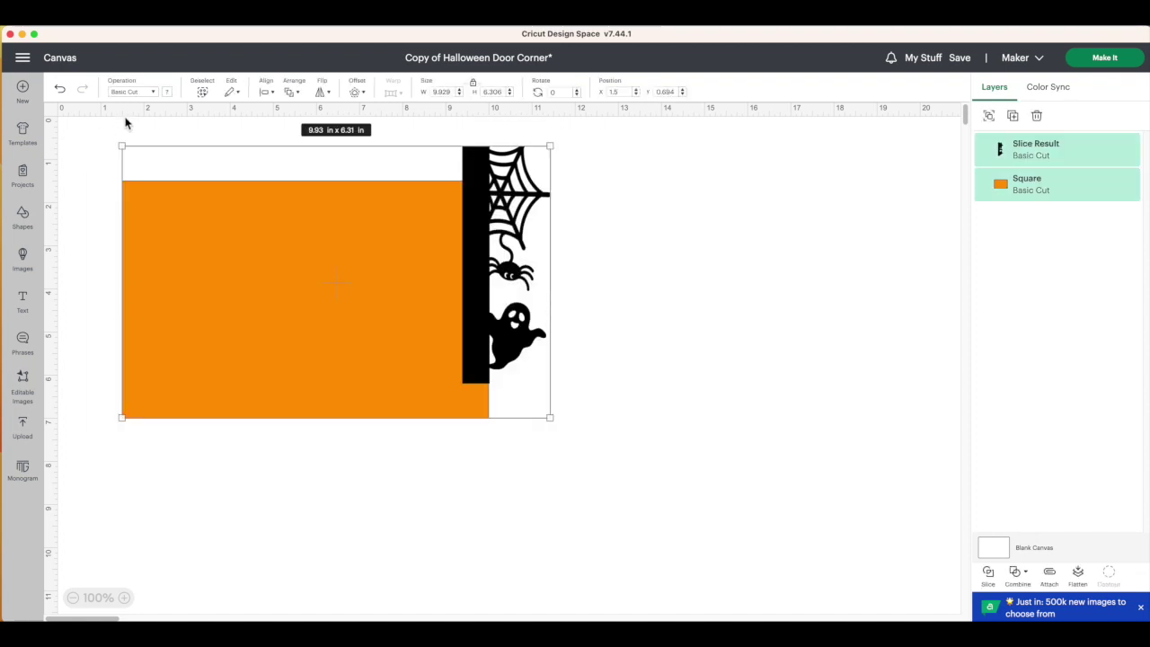
{"action": "left_click", "coordinate": [267, 94]}
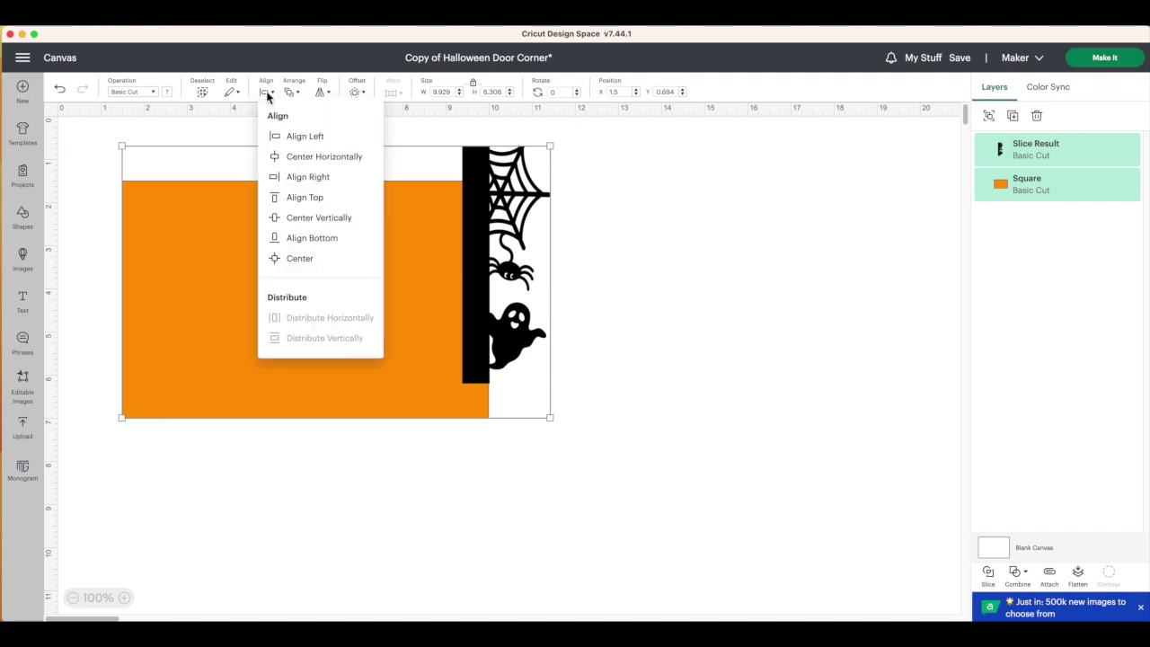
{"action": "left_click", "coordinate": [325, 219]}
{"action": "left_click", "coordinate": [590, 420]}
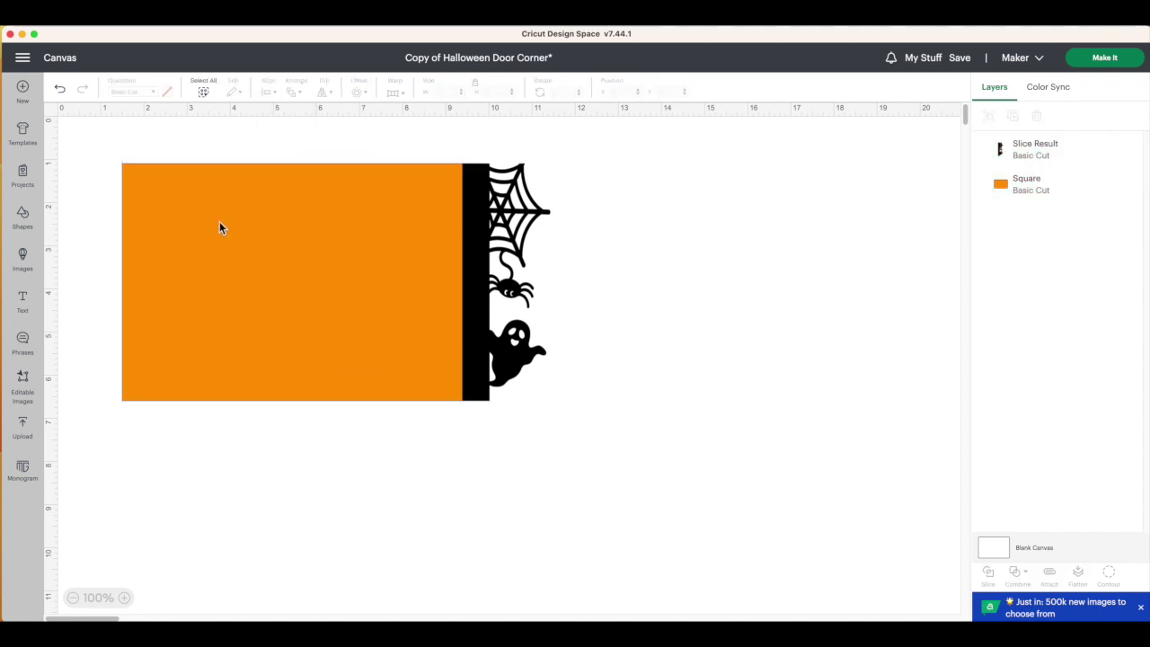
Weld the strip and the orange rectangle into one shape and shift it to about X 2.85, Y 1.07
{"action": "left_click_drag", "start_coordinate": [118, 163], "coordinate": [618, 440]}
{"action": "right_click", "coordinate": [457, 286]}
{"action": "mouse_move", "coordinate": [503, 544]}
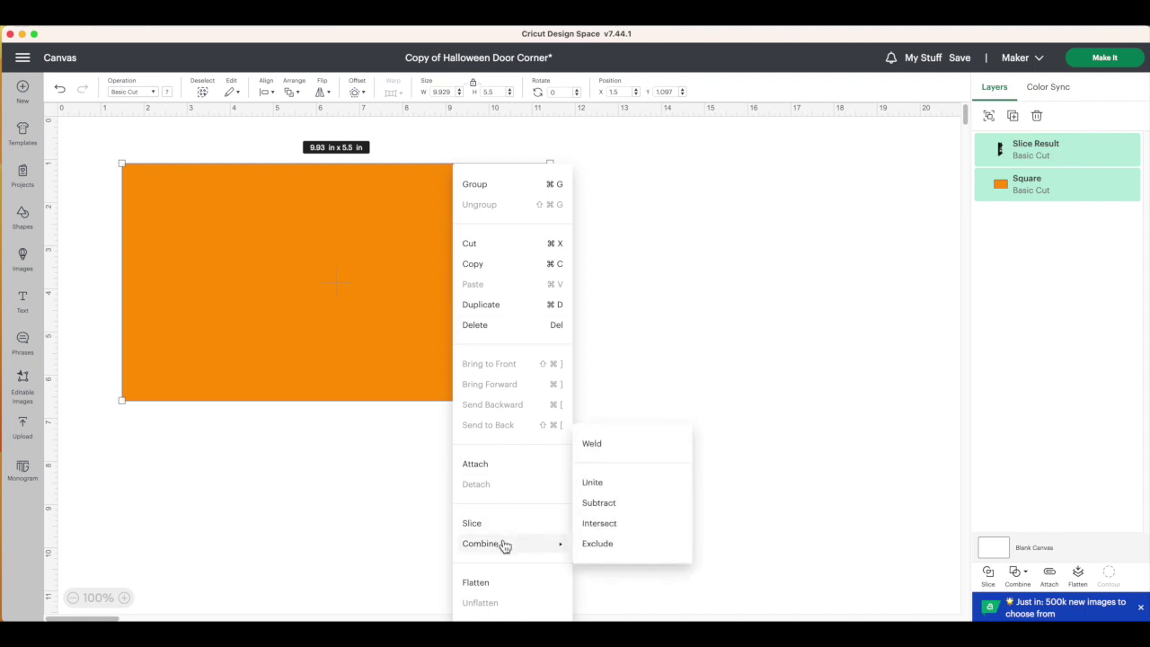
{"action": "left_click", "coordinate": [608, 444]}
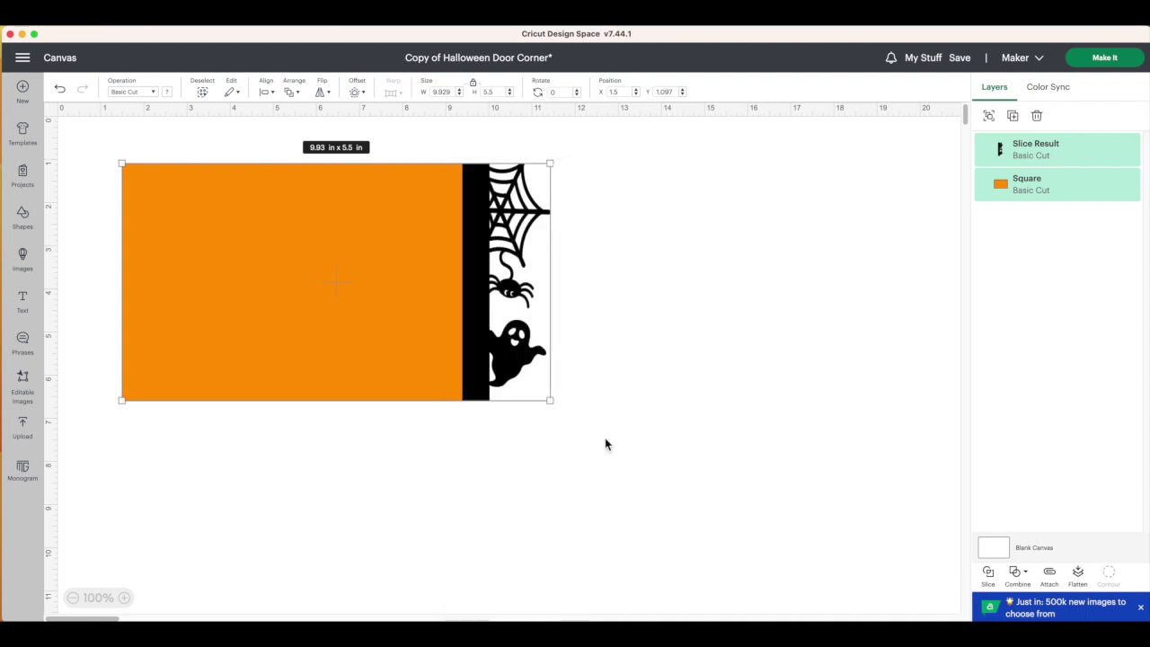
{"action": "left_click_drag", "start_coordinate": [523, 356], "coordinate": [581, 357]}
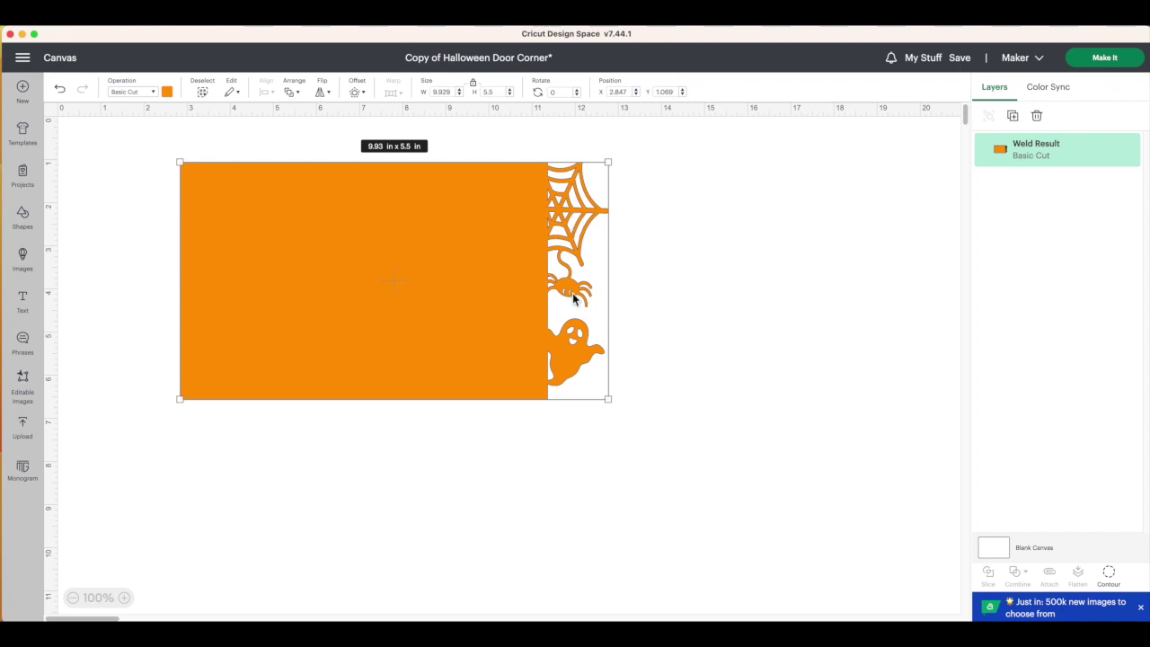
Set the welded Halloween shape's width to 8.5 in and move it to about X 7.44, Y 0.97
{"action": "left_click", "coordinate": [443, 92]}
{"action": "type", "text": "8.5"}
{"action": "key", "text": "Return"}
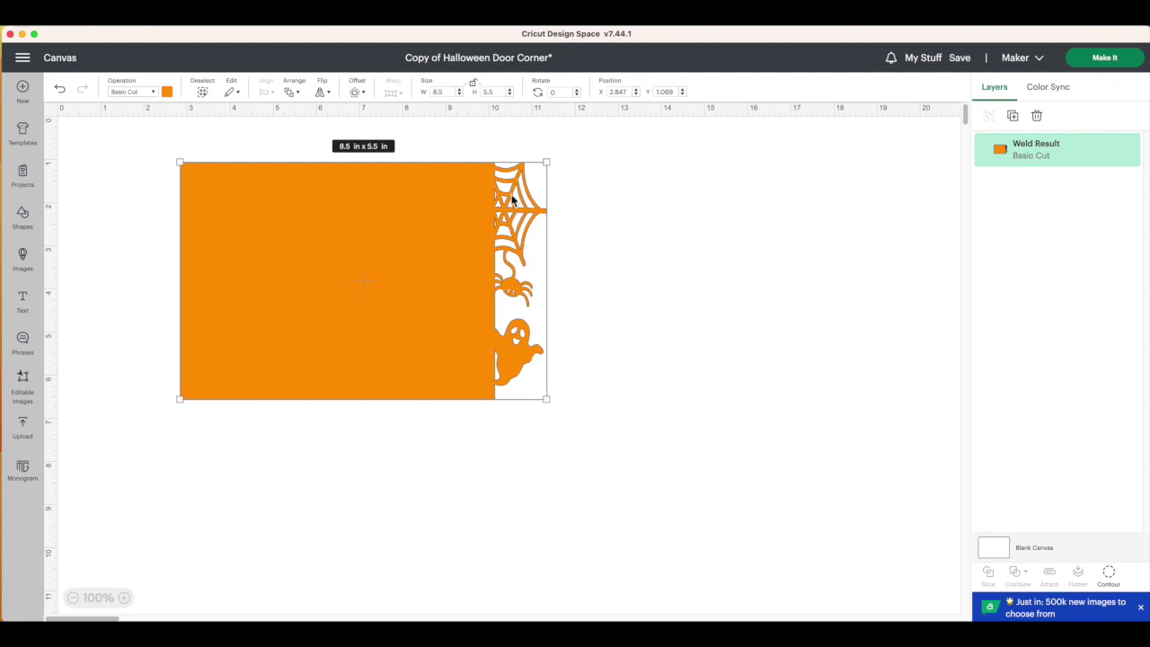
{"action": "left_click", "coordinate": [468, 455]}
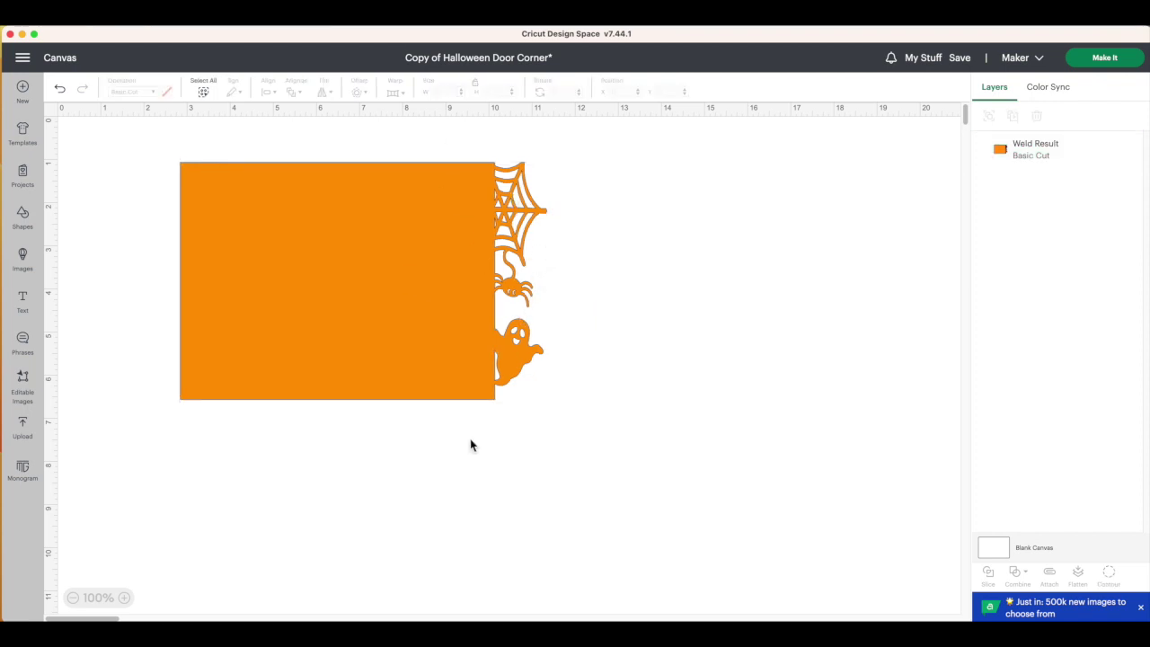
{"action": "left_click_drag", "start_coordinate": [401, 321], "coordinate": [598, 316]}
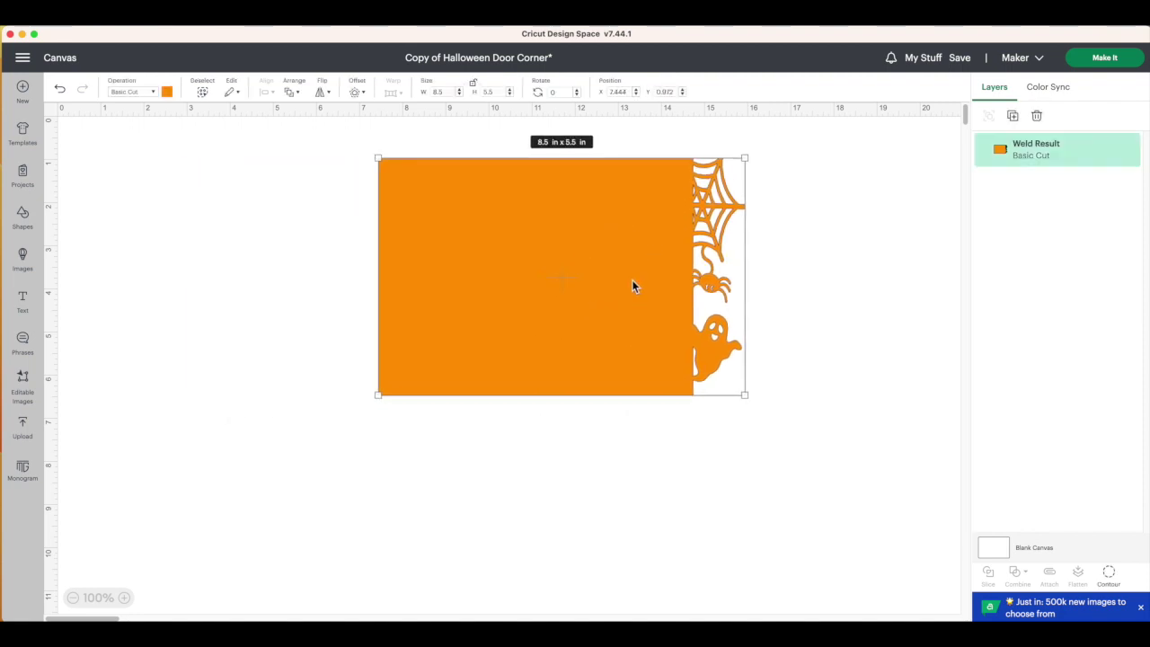
Add the two-line text "Happy Halloween!" and place it below the orange shape at about X 7.59, Y 7.2
{"action": "left_click", "coordinate": [24, 302]}
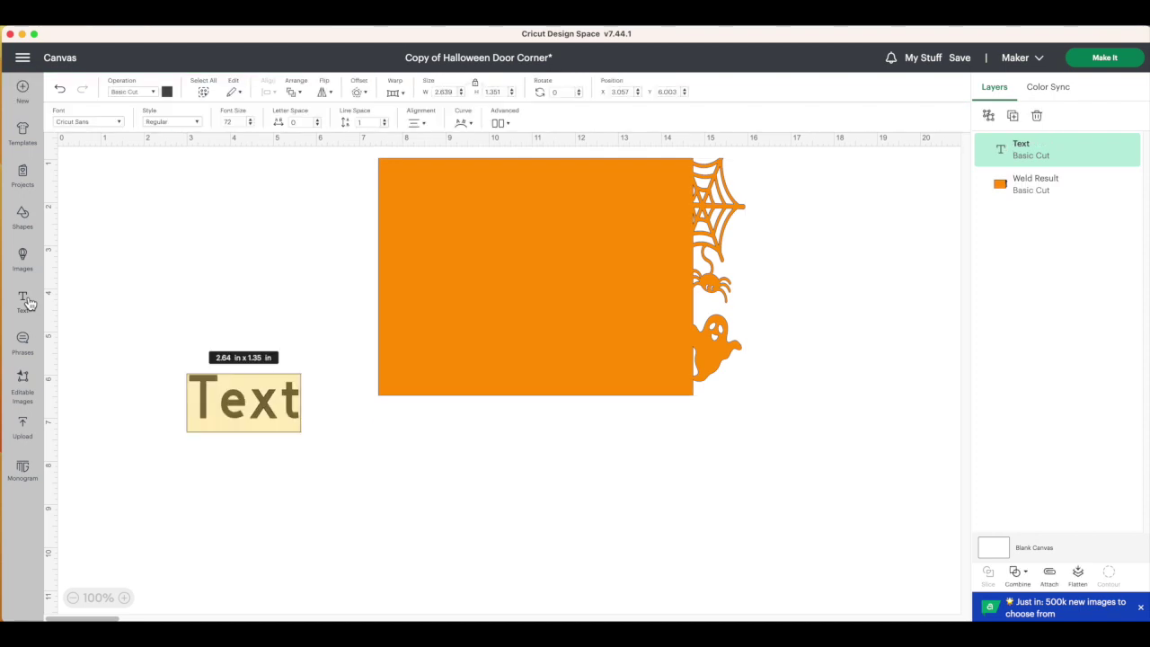
{"action": "type", "text": "H"}
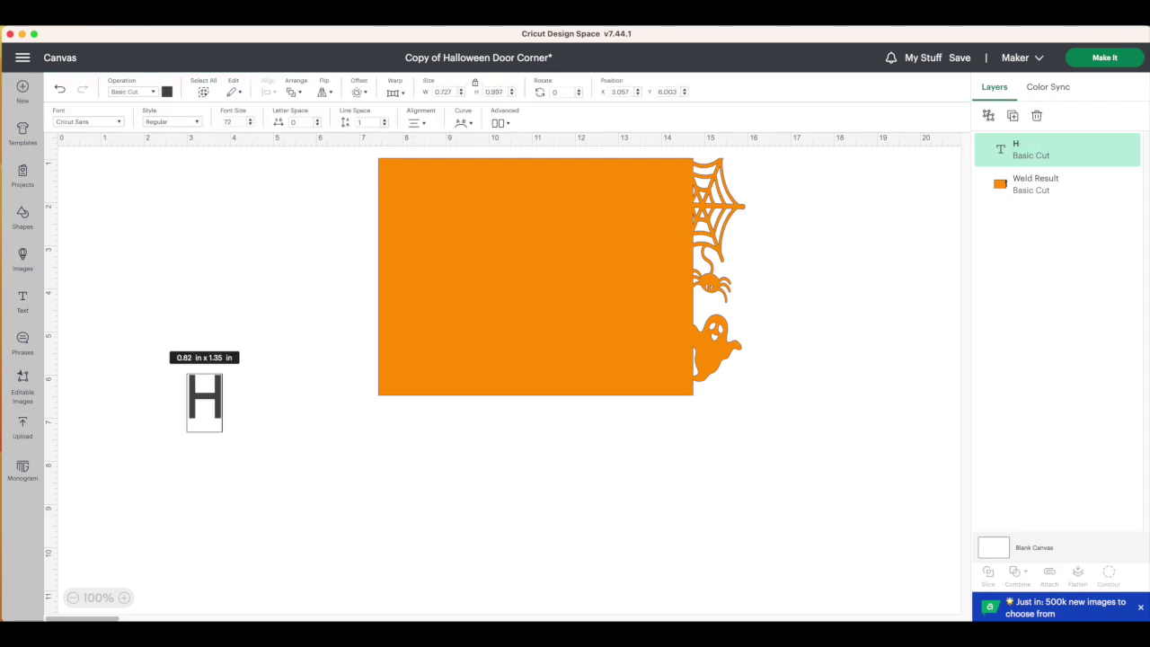
{"action": "type", "text": "appy Halloween!"}
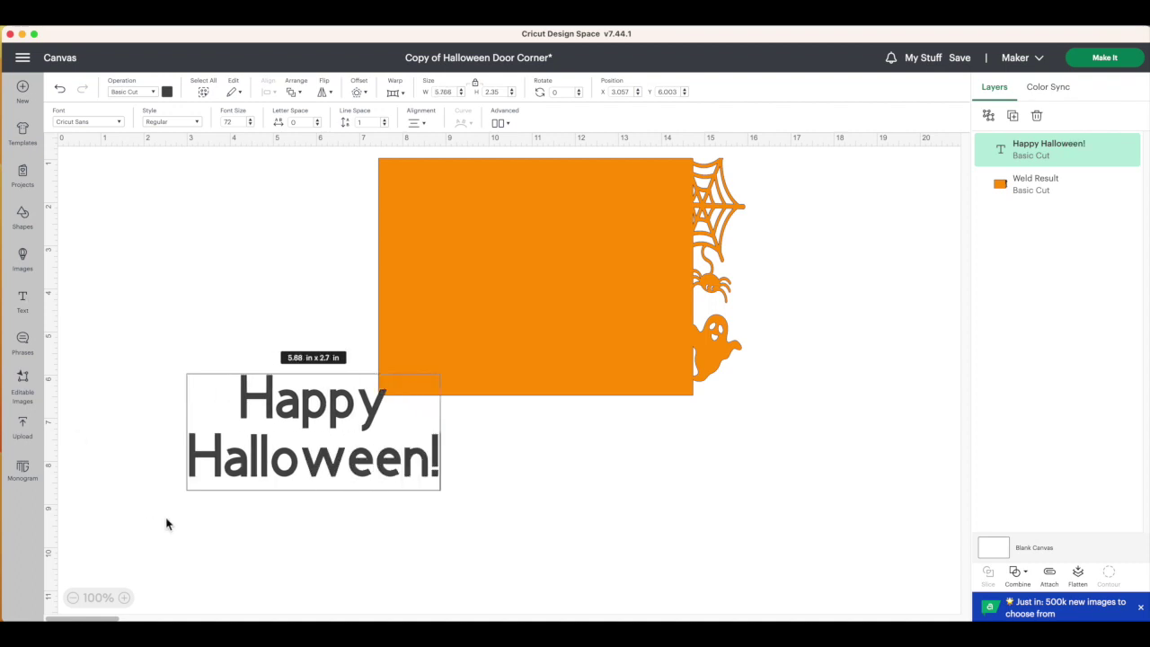
{"action": "left_click_drag", "start_coordinate": [252, 461], "coordinate": [446, 512]}
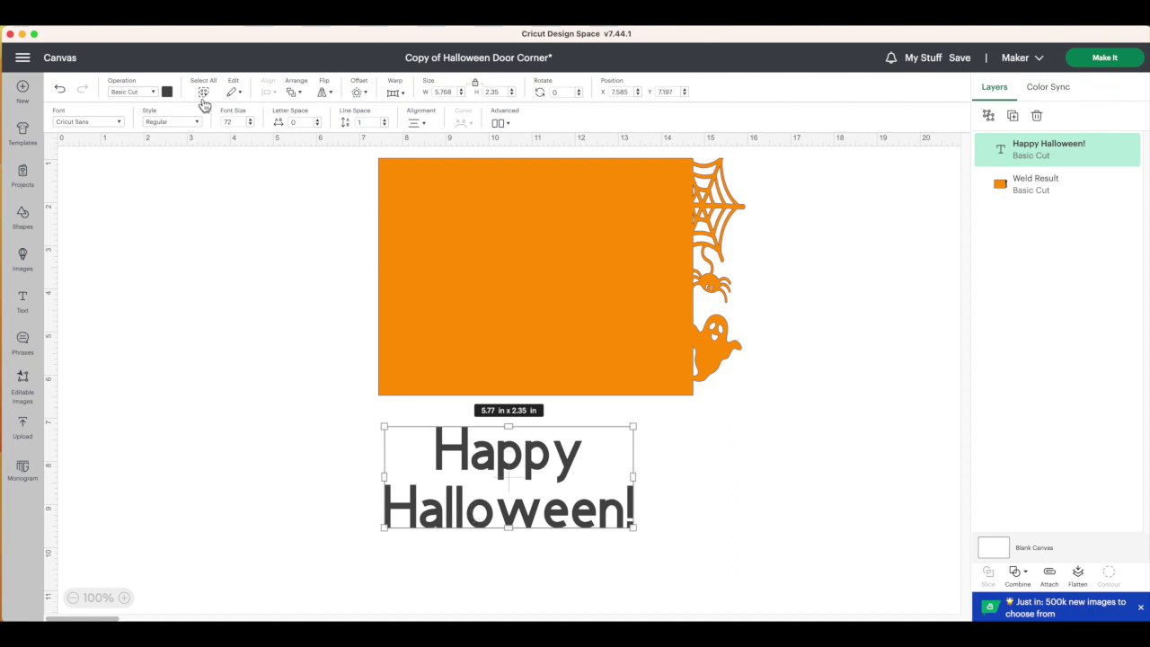
Search the bookmarked fonts for "fright"
{"action": "left_click", "coordinate": [88, 119]}
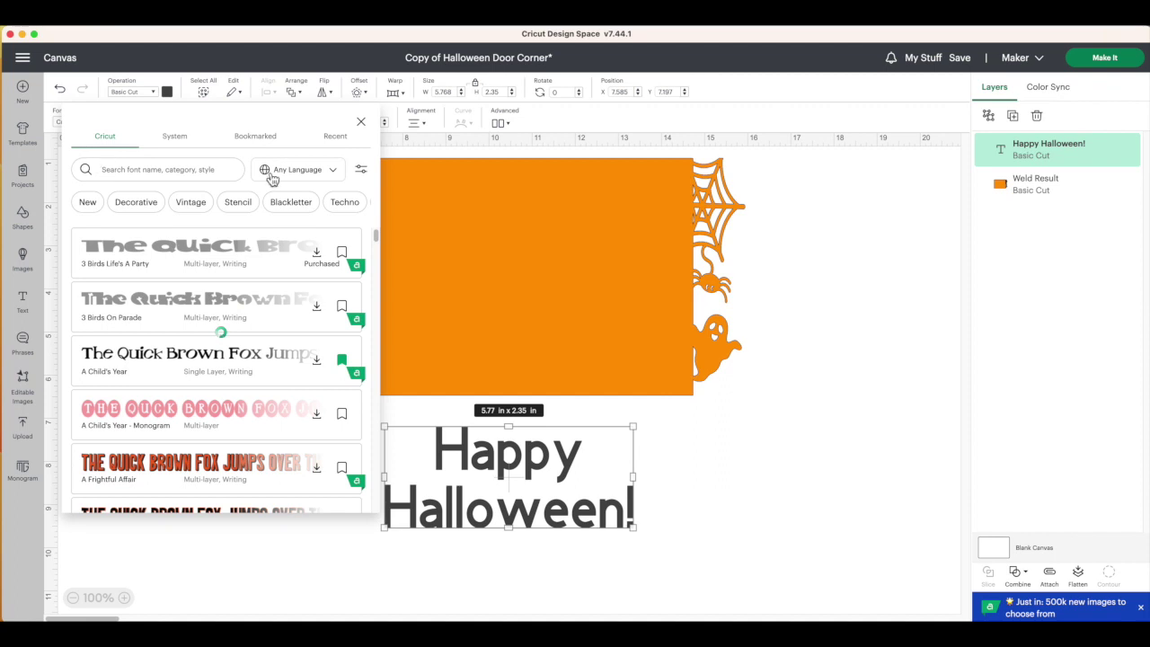
{"action": "left_click", "coordinate": [362, 171]}
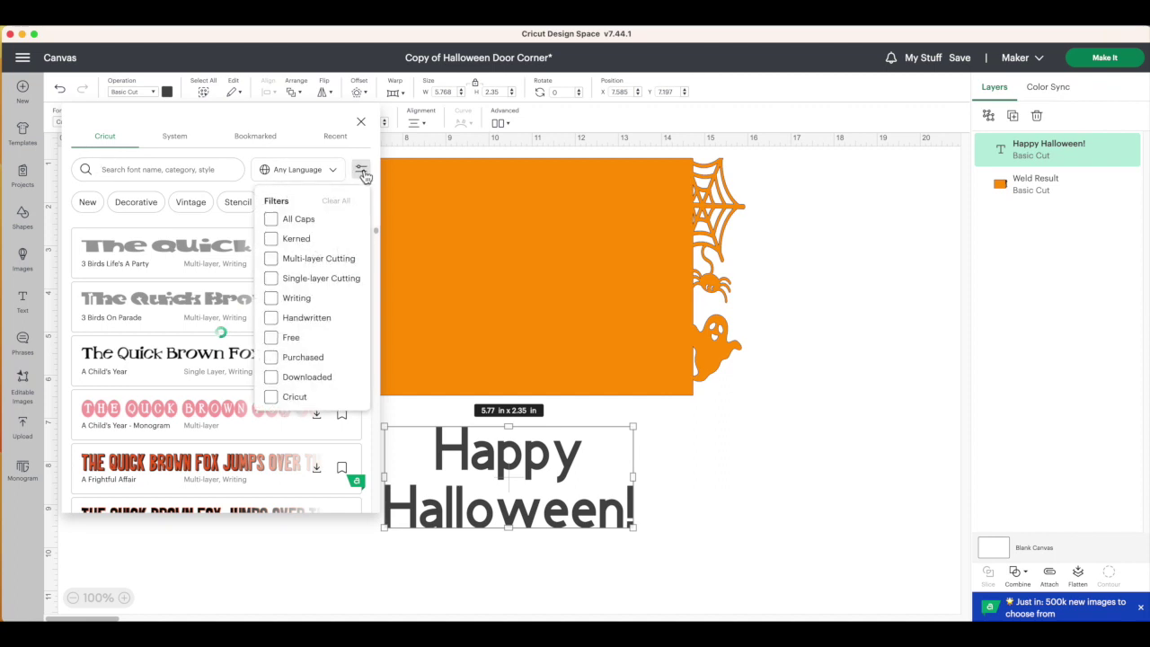
{"action": "left_click", "coordinate": [272, 298]}
{"action": "left_click", "coordinate": [215, 141]}
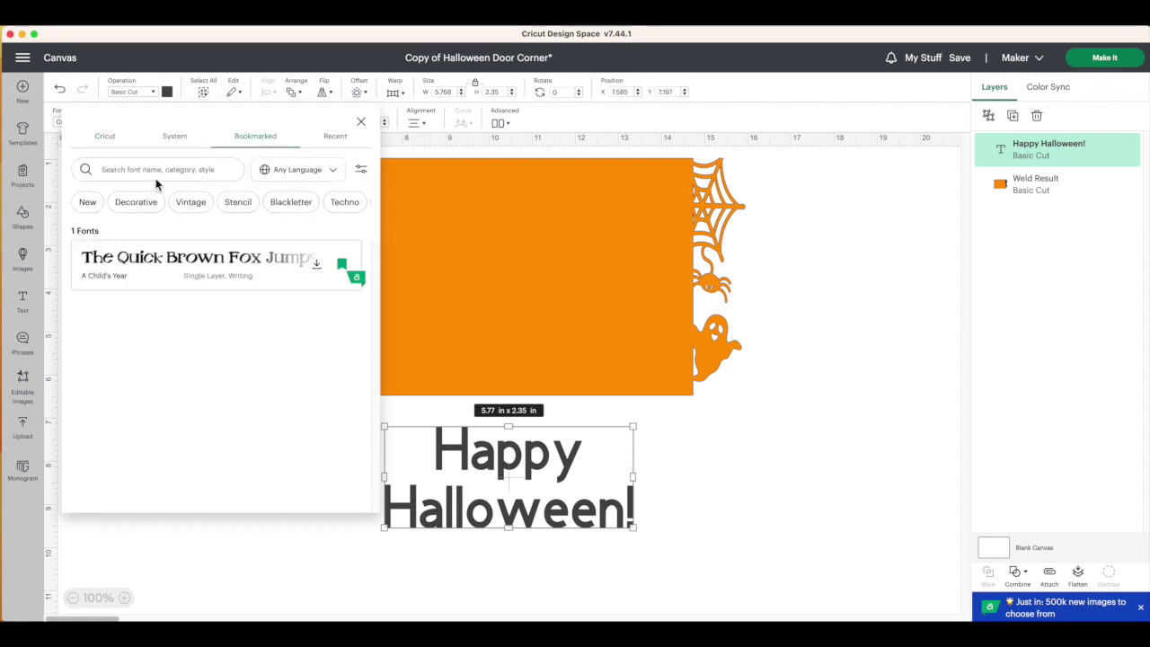
{"action": "type", "text": "fright"}
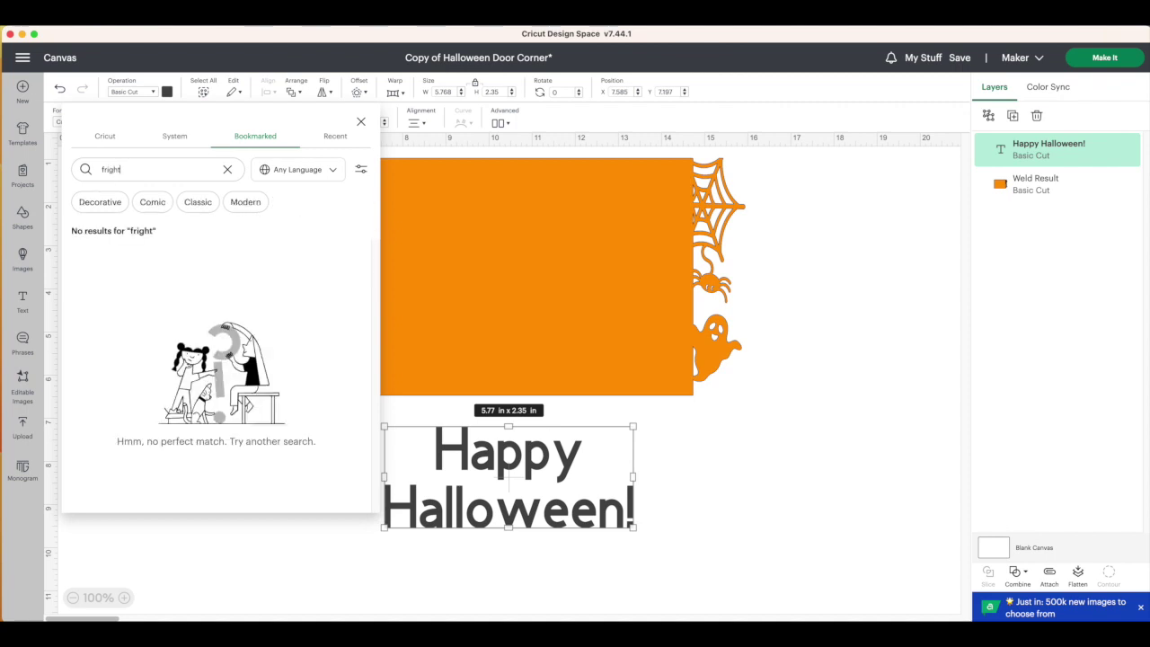
Filter the fonts to Writing and search the Cricut fonts for "fright"
{"action": "left_click", "coordinate": [361, 169]}
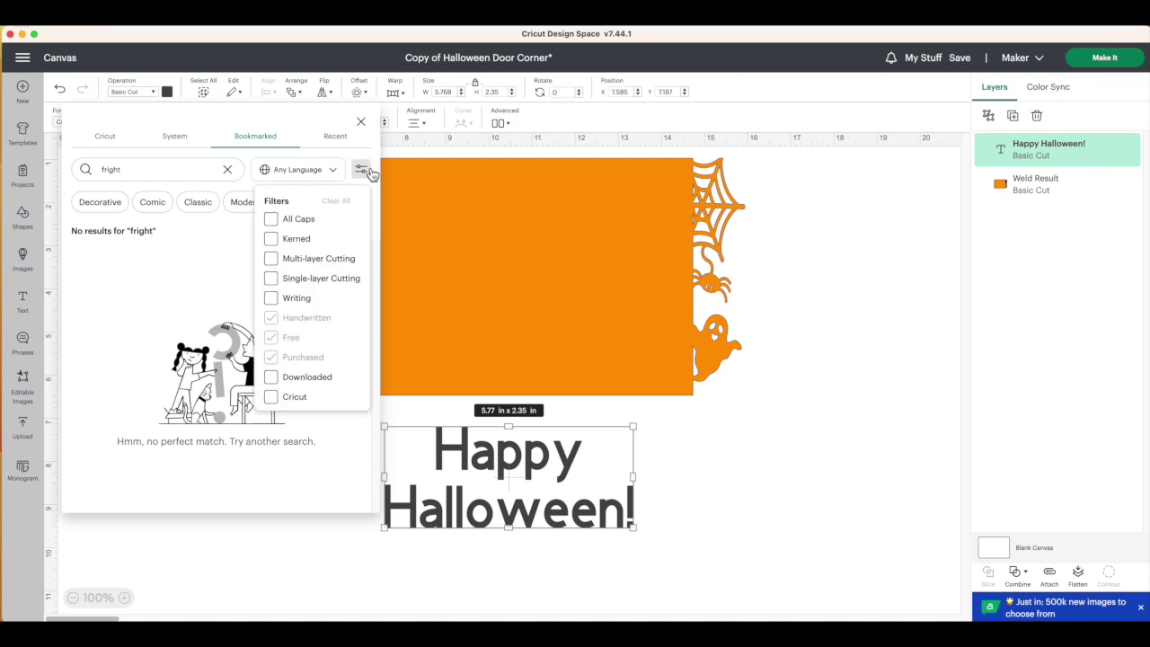
{"action": "left_click", "coordinate": [276, 300]}
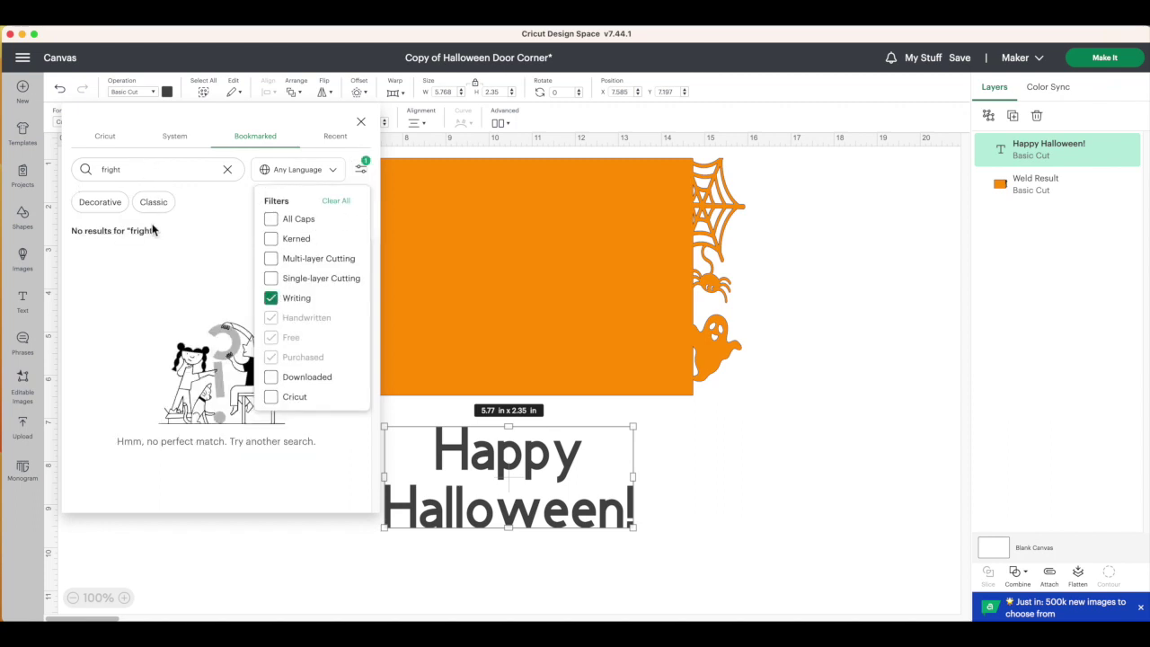
{"action": "left_click", "coordinate": [195, 205]}
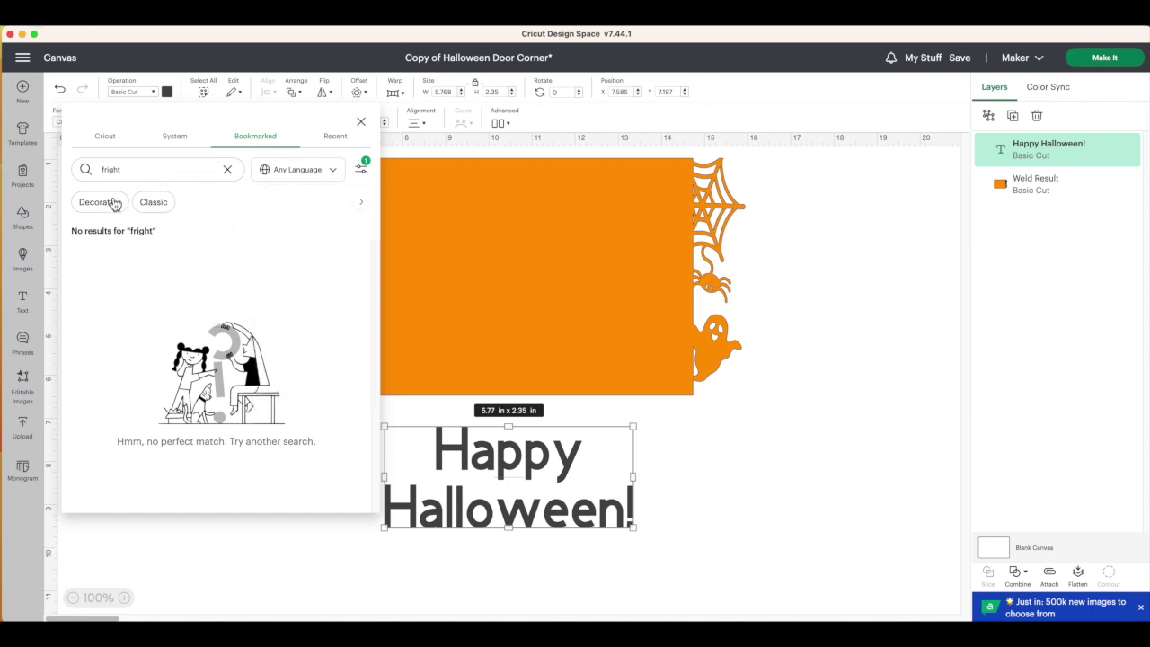
{"action": "left_click", "coordinate": [361, 170]}
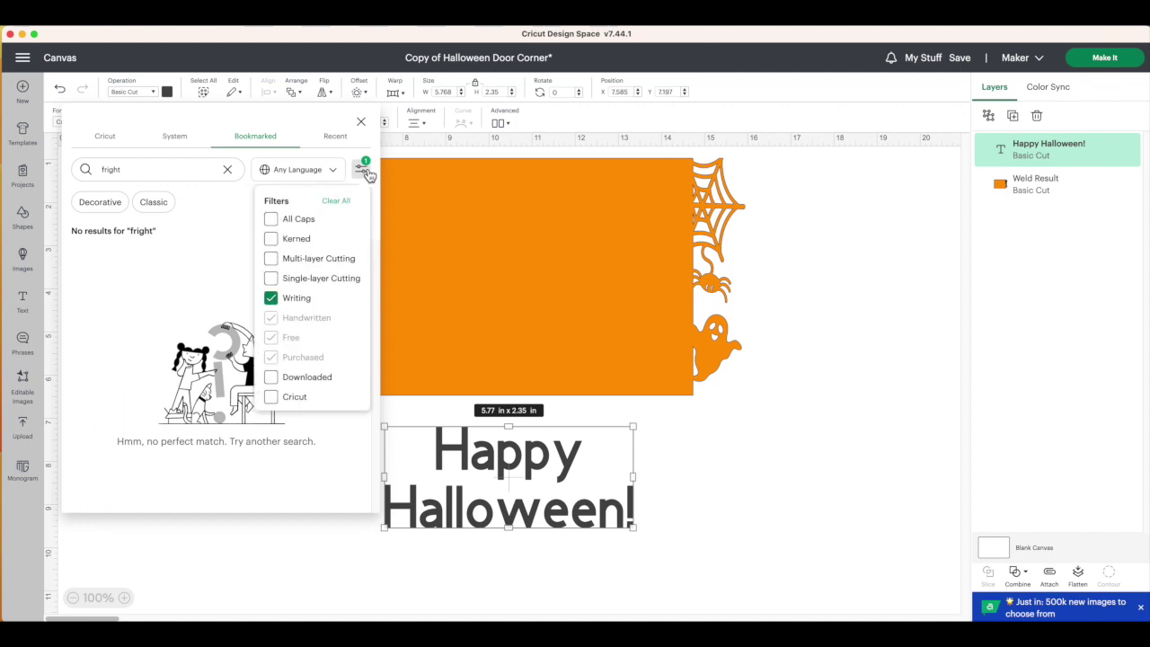
{"action": "left_click", "coordinate": [115, 139]}
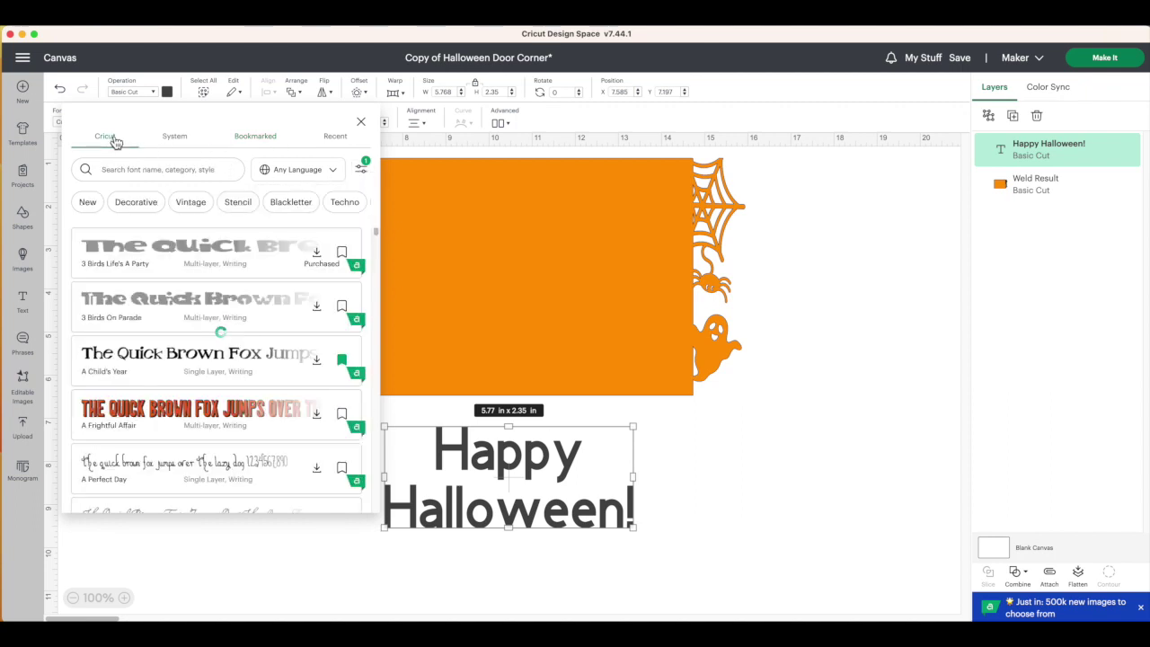
{"action": "left_click", "coordinate": [179, 171]}
{"action": "type", "text": "fright"}
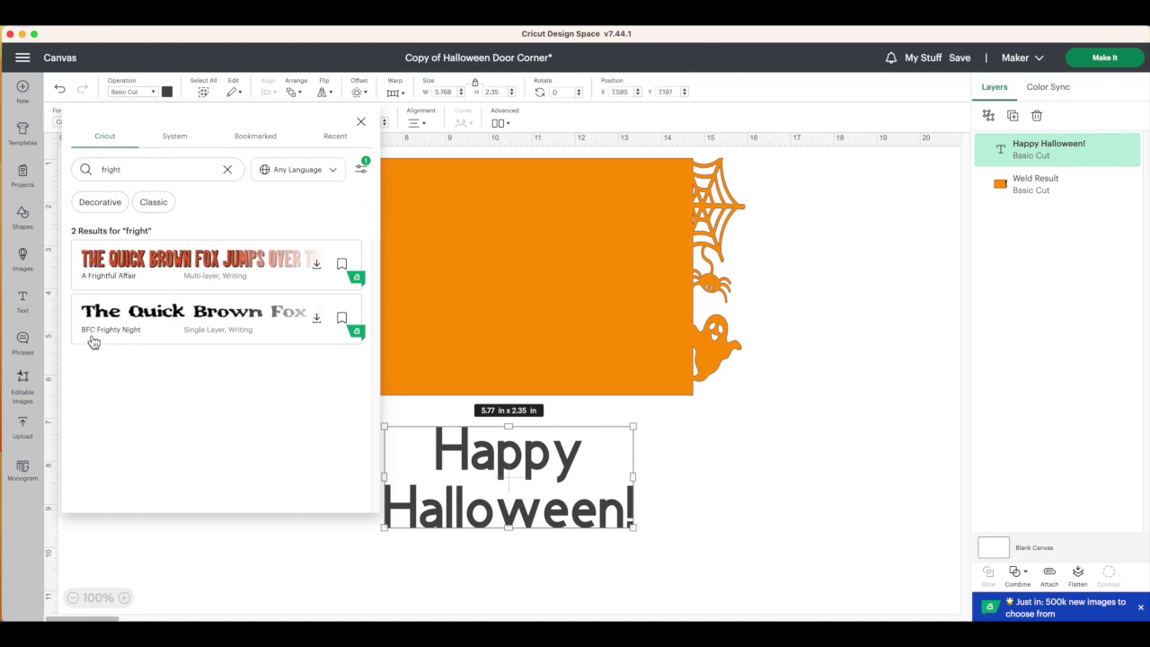
Apply the A Frightful Affair font to the text and move it beside the orange shape to about X 2.12, Y 3.02
{"action": "left_click", "coordinate": [215, 327]}
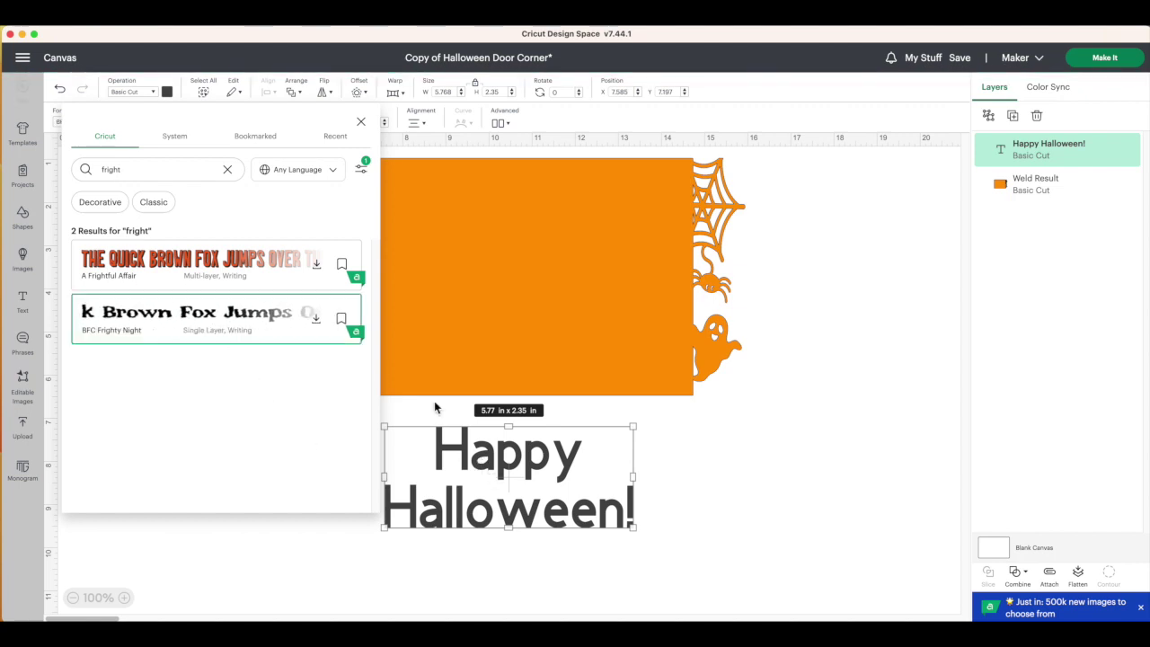
{"action": "left_click", "coordinate": [185, 264]}
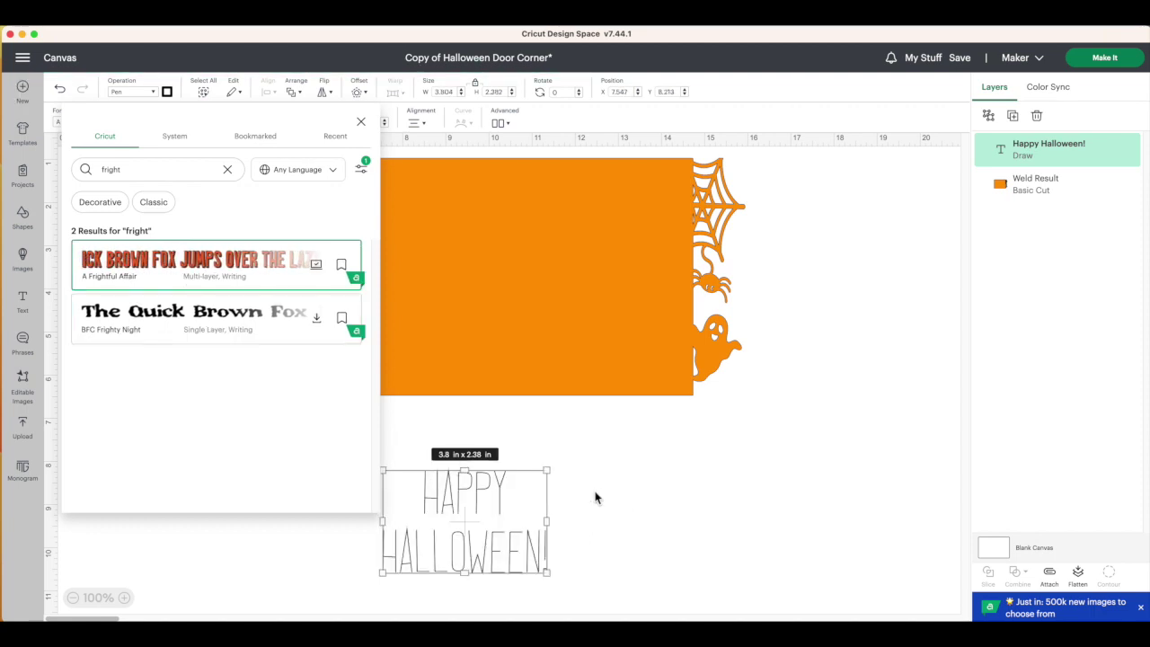
{"action": "left_click", "coordinate": [596, 496]}
{"action": "left_click_drag", "start_coordinate": [501, 548], "coordinate": [263, 326]}
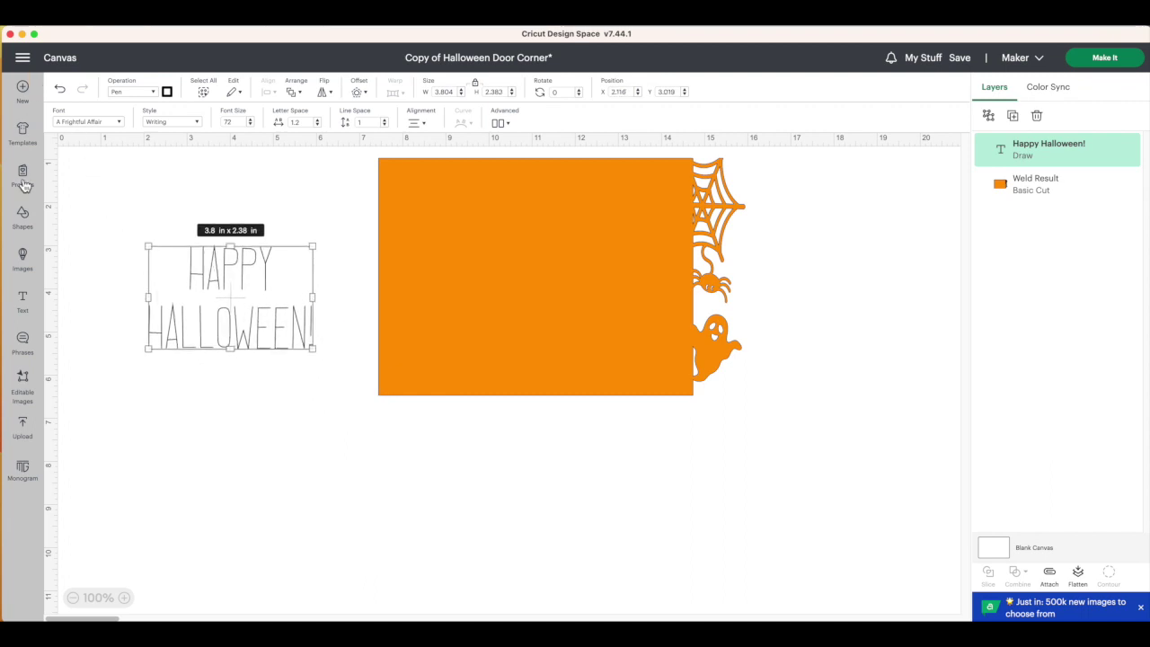
Search the image library for "pumpkin" and restrict the images to Draw Only
{"action": "left_click", "coordinate": [24, 256]}
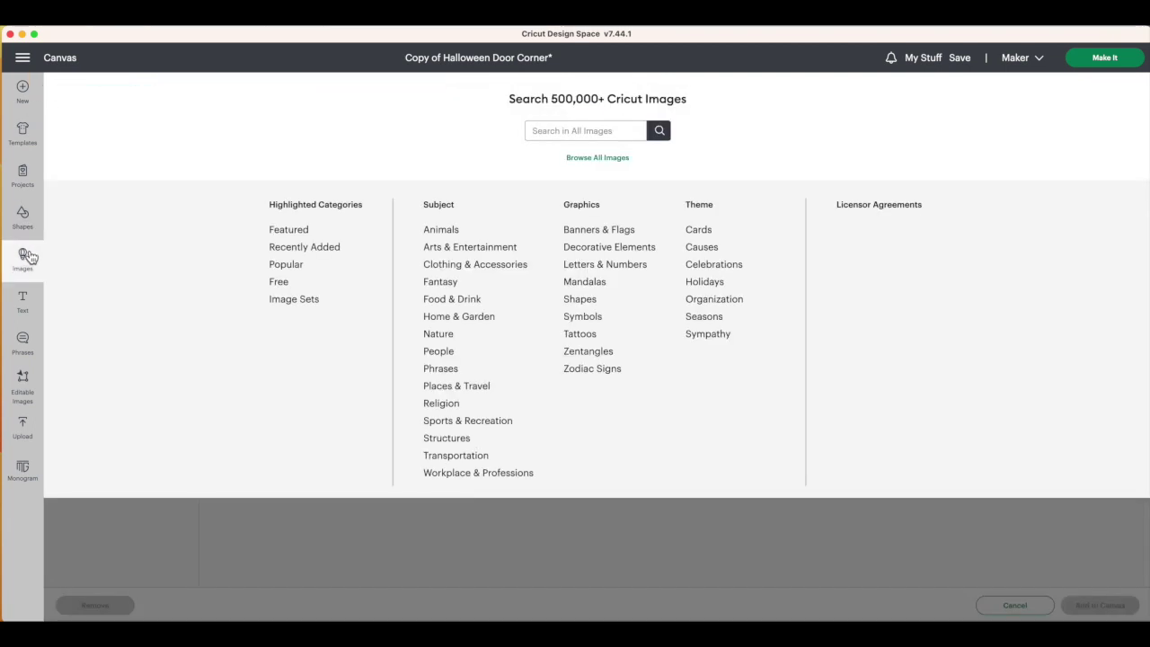
{"action": "left_click", "coordinate": [575, 132]}
{"action": "type", "text": "pumpk"}
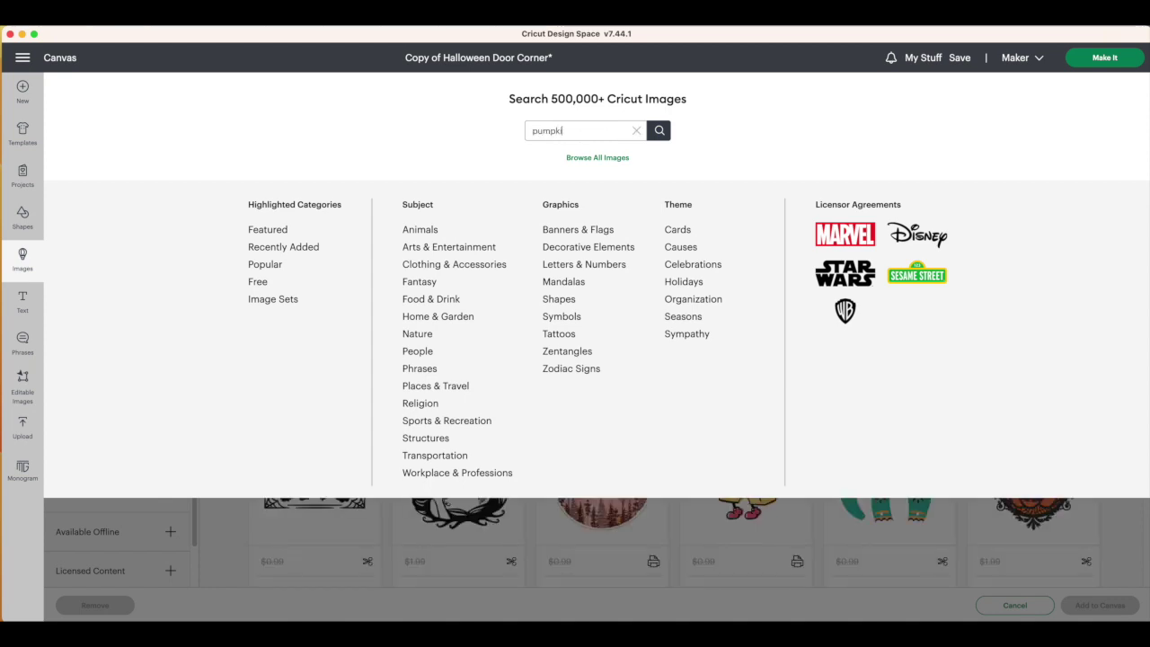
{"action": "key", "text": "Return"}
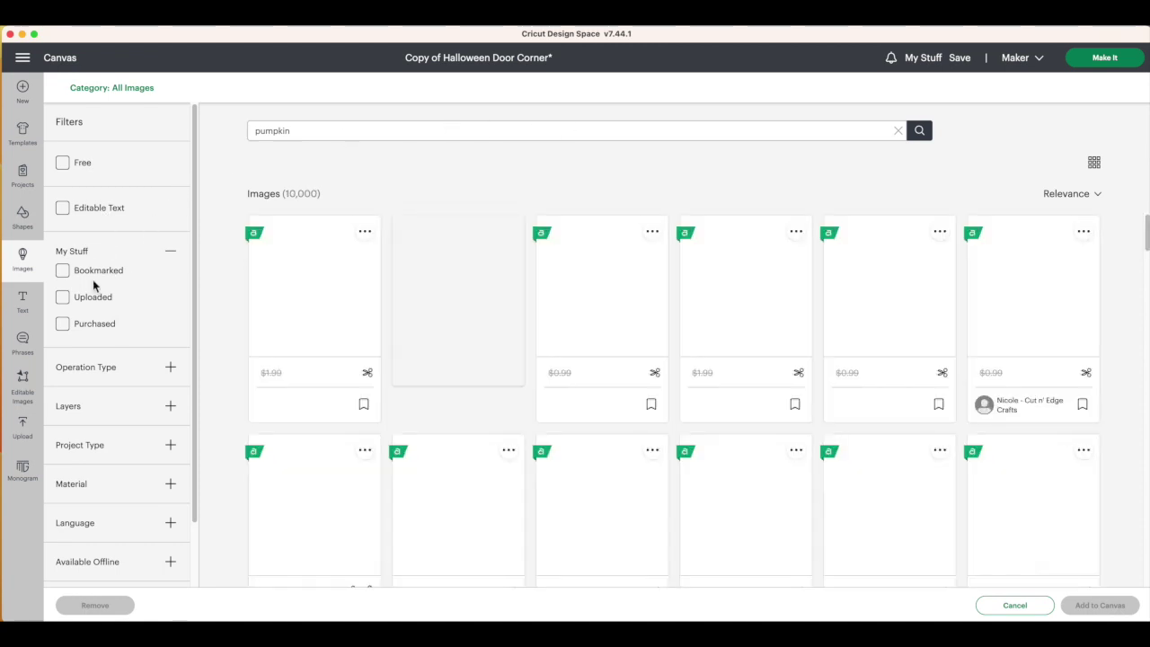
{"action": "left_click", "coordinate": [171, 368]}
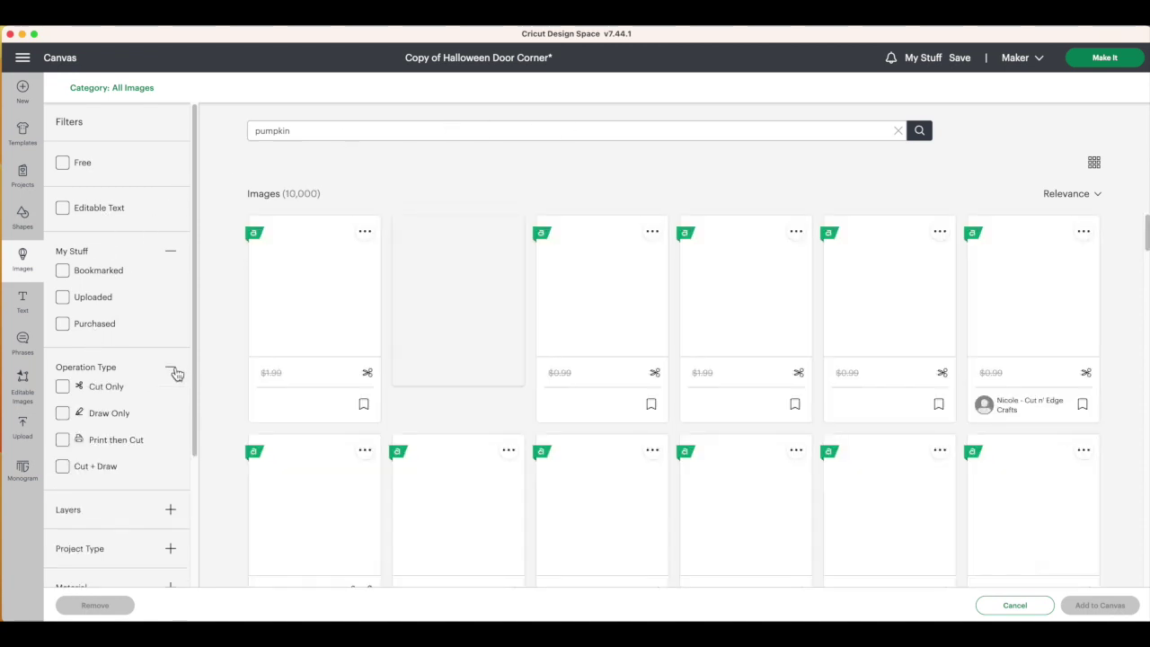
{"action": "left_click", "coordinate": [63, 413]}
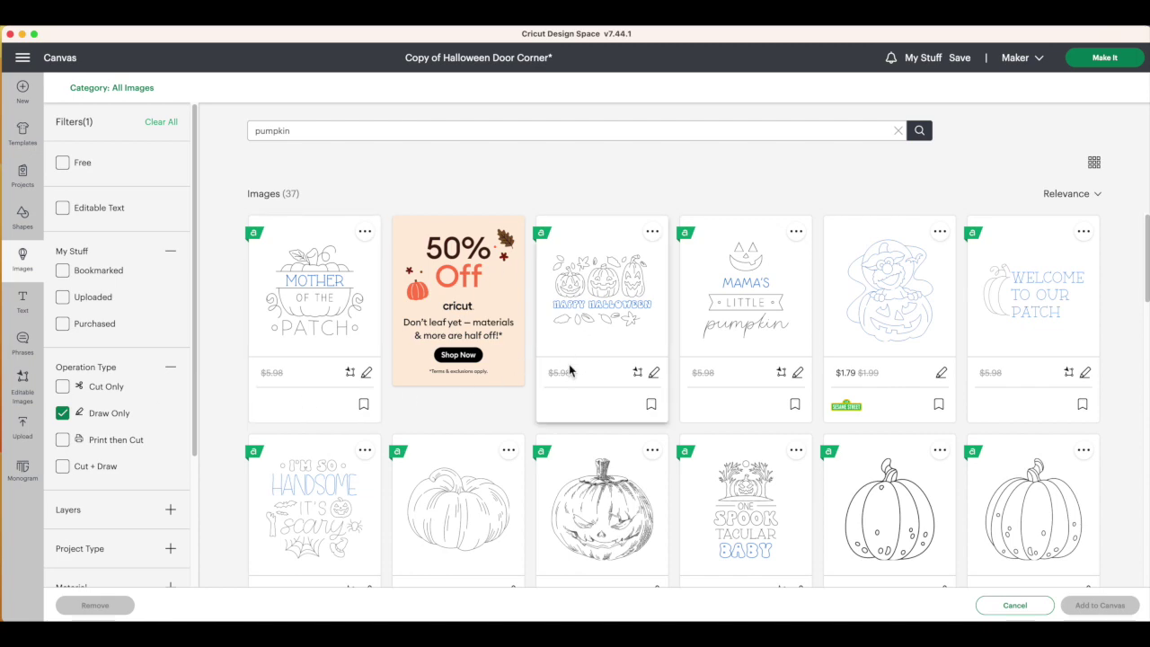
Add the outlined jack-o'-lantern with slanted eyes and a zigzag mouth to the canvas
{"action": "scroll", "coordinate": [571, 369], "scroll_direction": "down", "scroll_amount": 3}
{"action": "scroll", "coordinate": [566, 374], "scroll_direction": "down", "scroll_amount": 10}
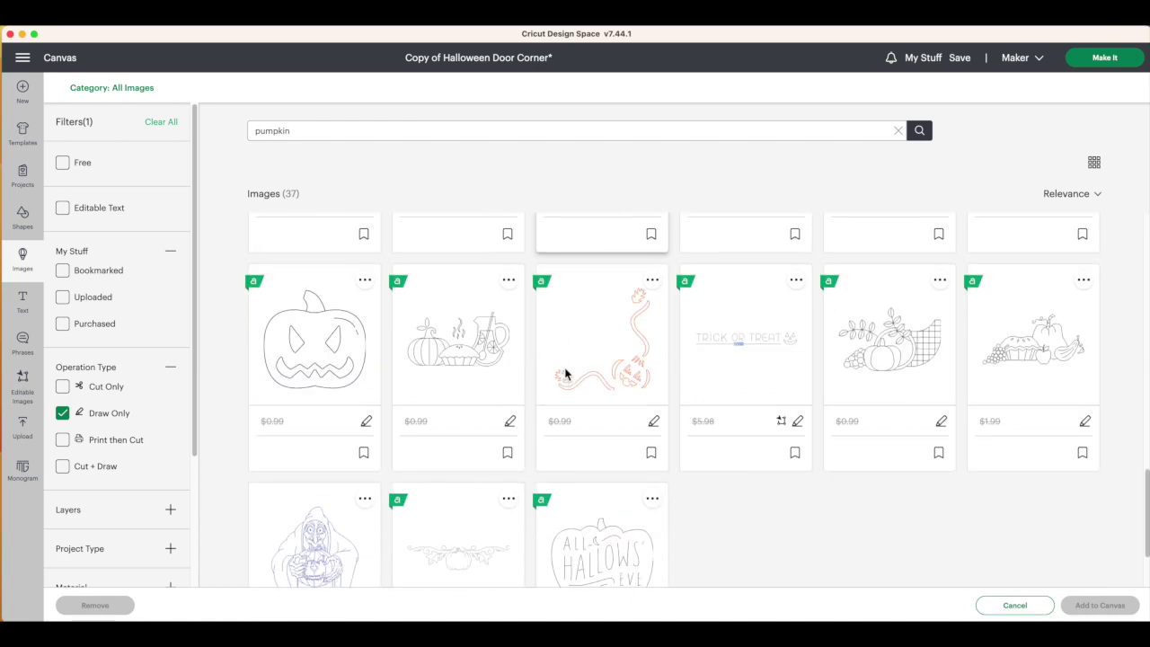
{"action": "left_click", "coordinate": [336, 341]}
{"action": "left_click", "coordinate": [1106, 607]}
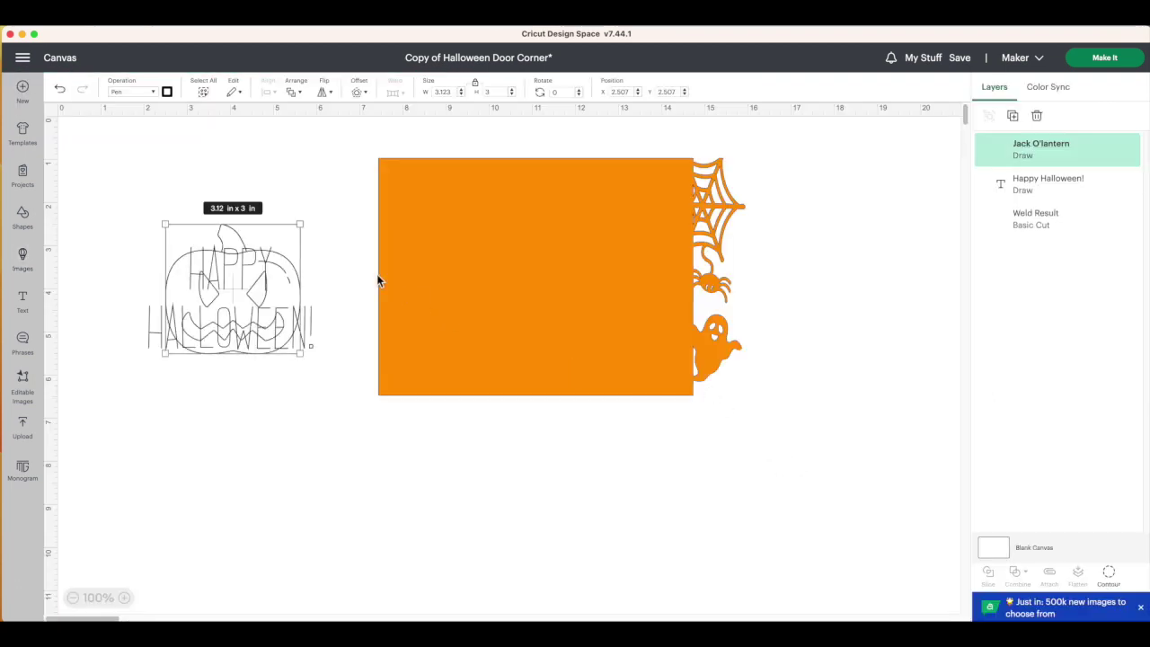
Move the jack-o'-lantern directly below the Happy Halloween text and shrink it to a little under half its size
{"action": "left_click_drag", "start_coordinate": [286, 242], "coordinate": [290, 400]}
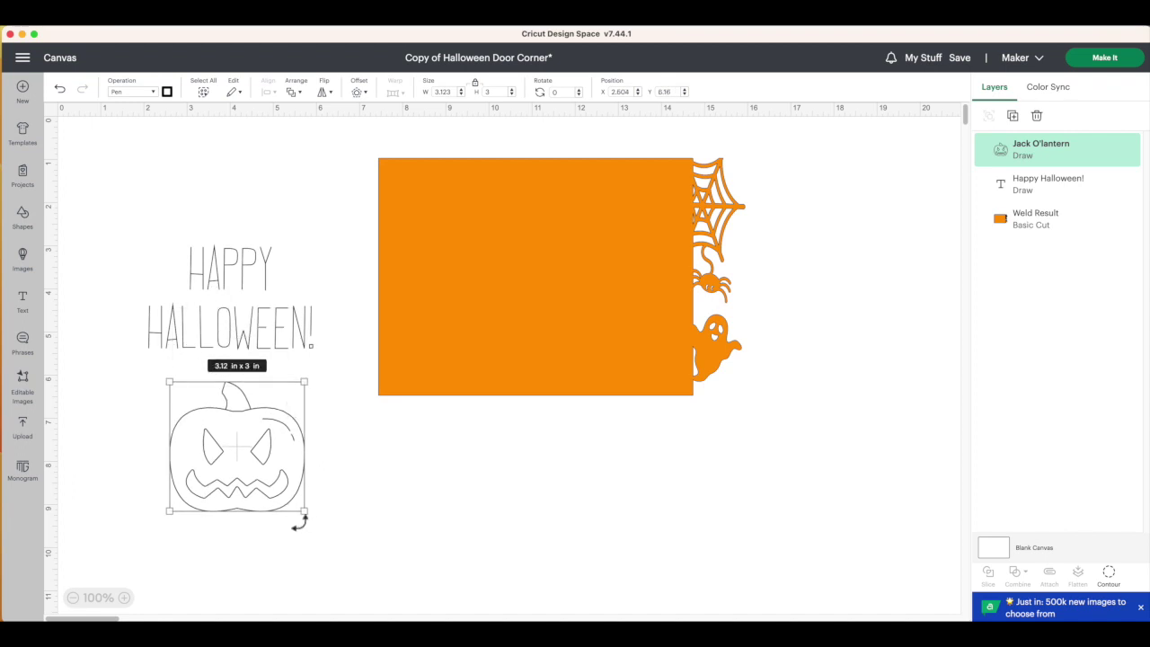
{"action": "left_click_drag", "start_coordinate": [305, 512], "coordinate": [215, 404]}
{"action": "left_click", "coordinate": [280, 464]}
{"action": "left_click", "coordinate": [260, 473]}
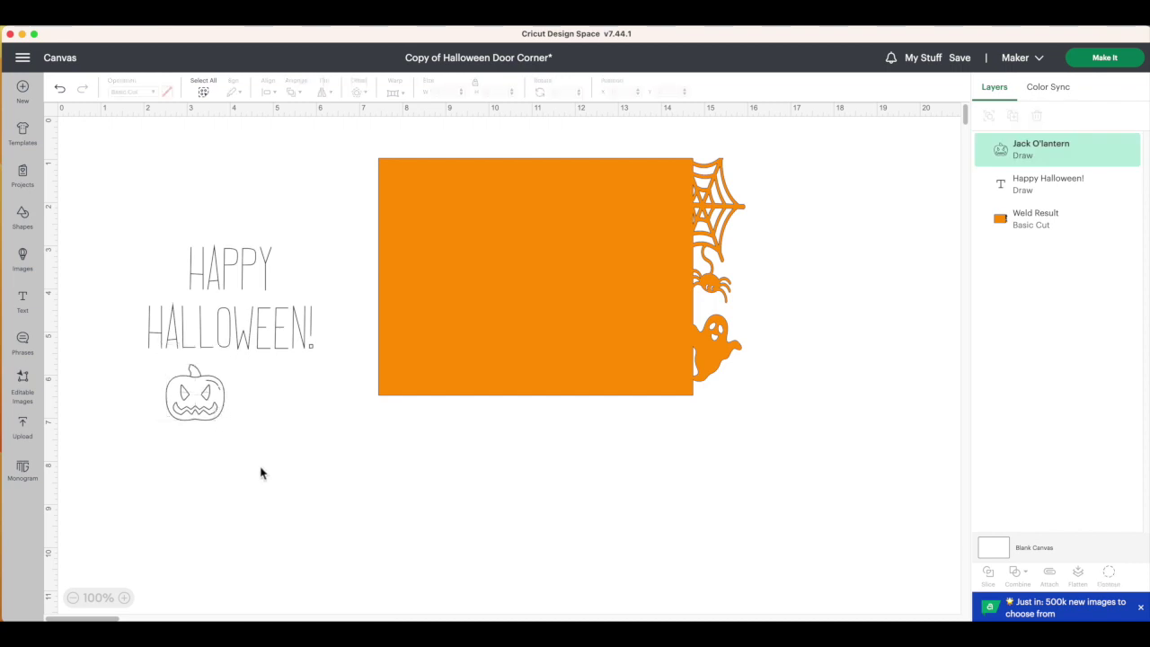
Select the text and the jack-o'-lantern and center them horizontally on each other
{"action": "left_click_drag", "start_coordinate": [131, 212], "coordinate": [337, 467]}
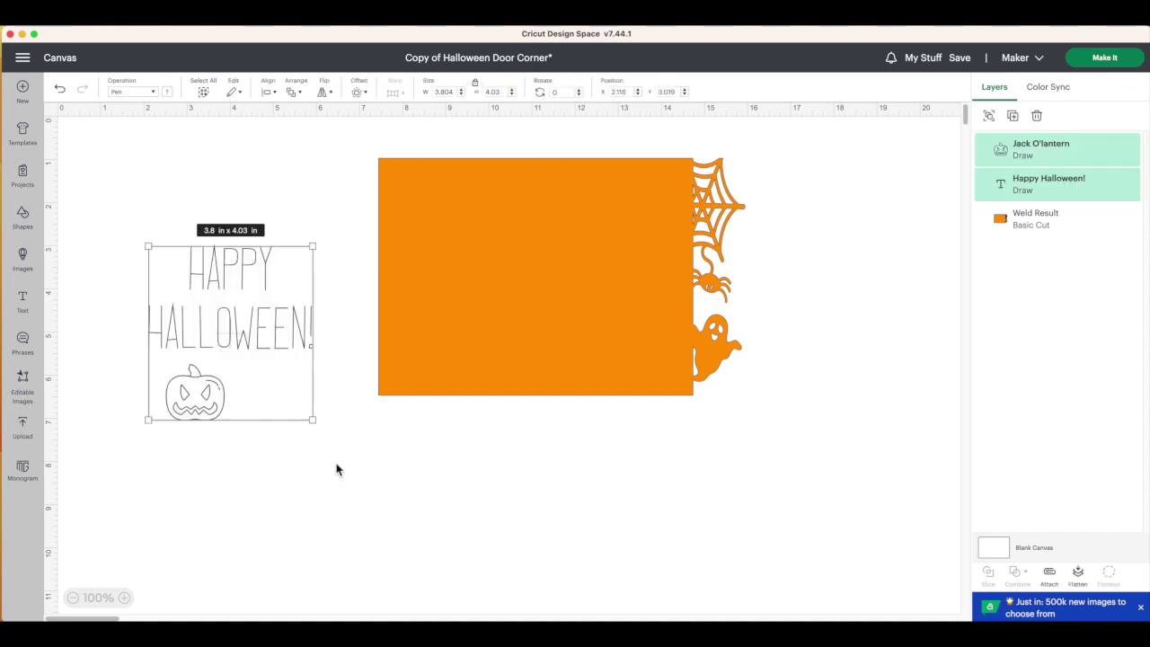
{"action": "left_click", "coordinate": [266, 94]}
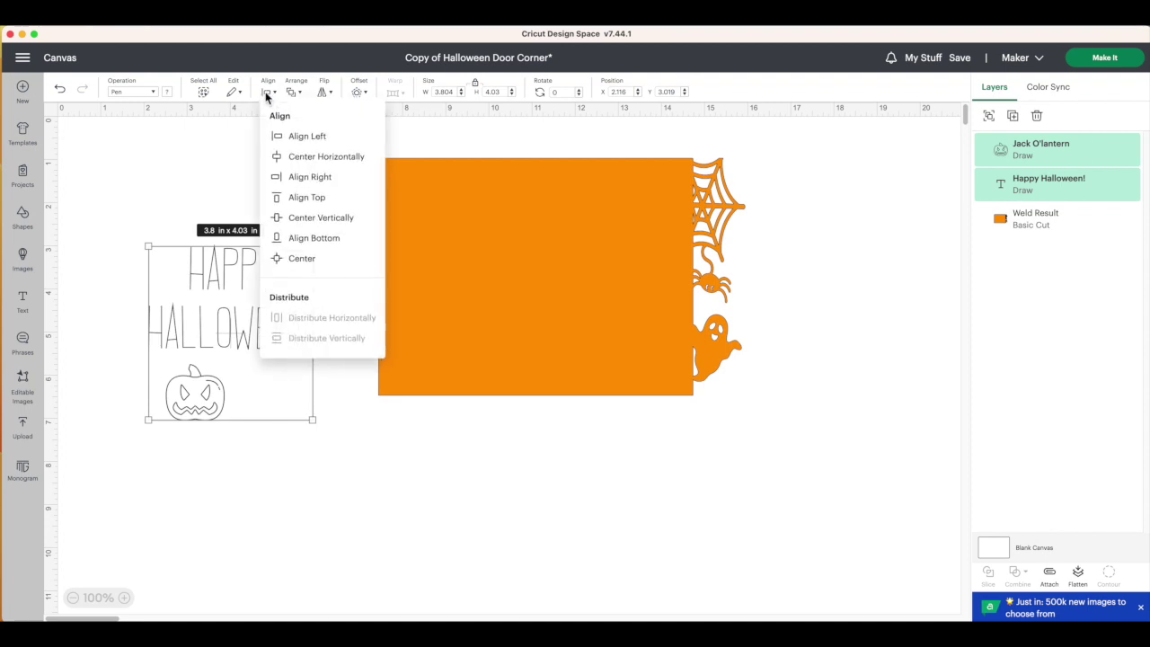
{"action": "left_click", "coordinate": [304, 157]}
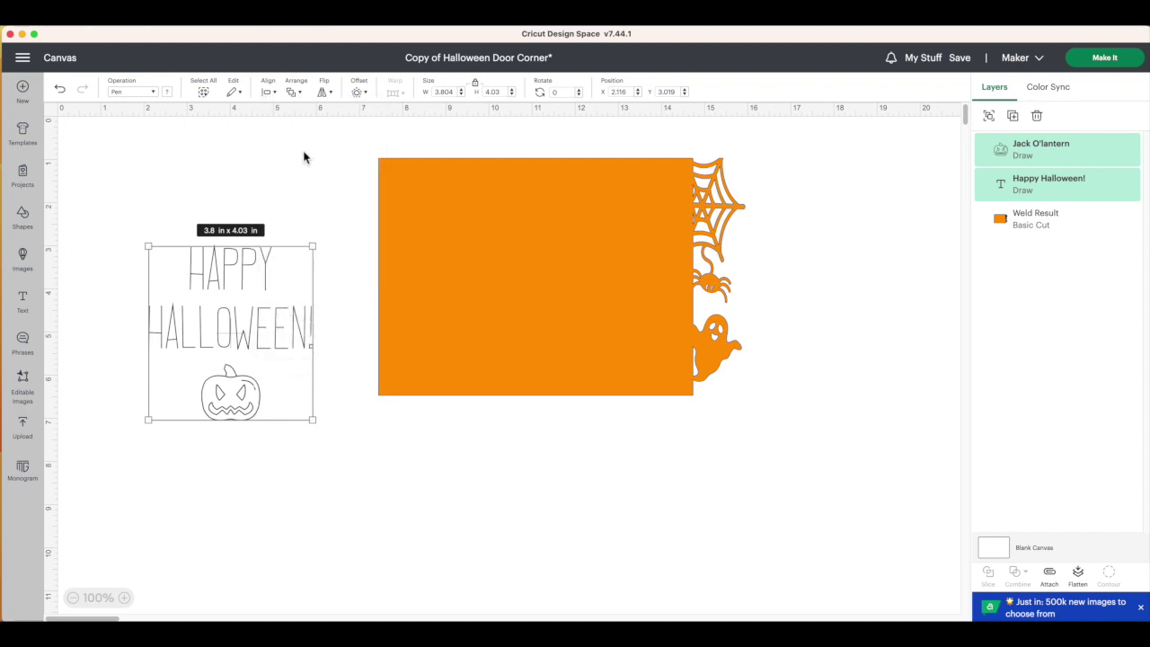
Group the text with the jack-o'-lantern and move the group to about X 11.38, Y 5.96, overlapping the orange shape's lower edge
{"action": "right_click", "coordinate": [241, 324]}
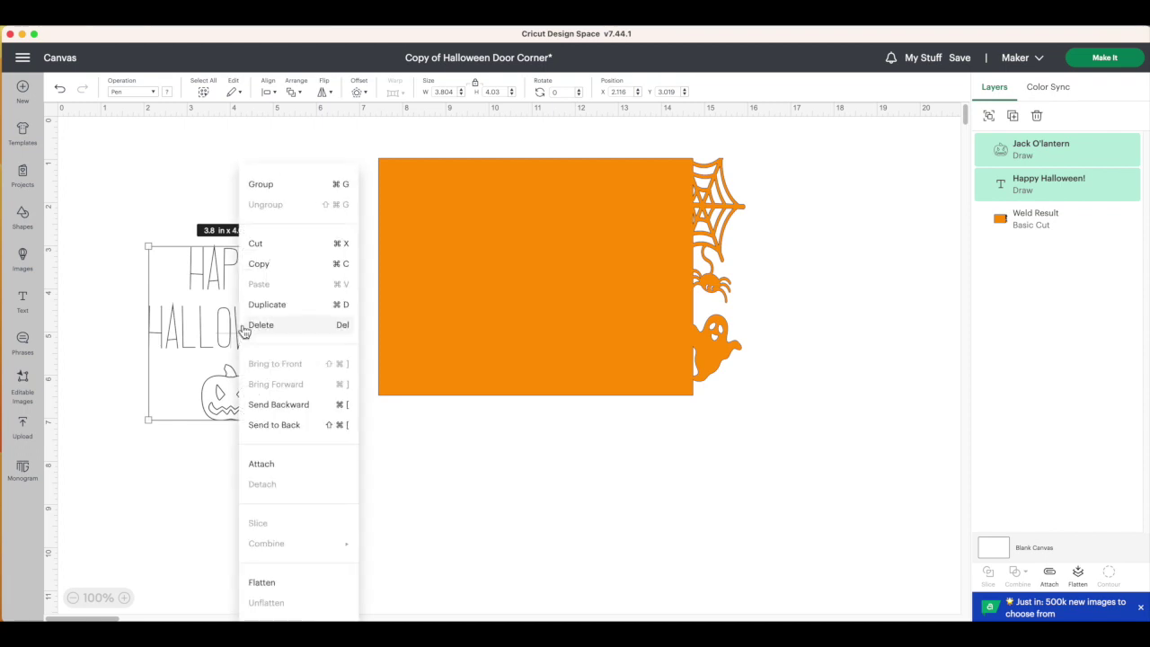
{"action": "left_click", "coordinate": [295, 187]}
{"action": "left_click", "coordinate": [305, 441]}
{"action": "left_click_drag", "start_coordinate": [257, 325], "coordinate": [624, 435]}
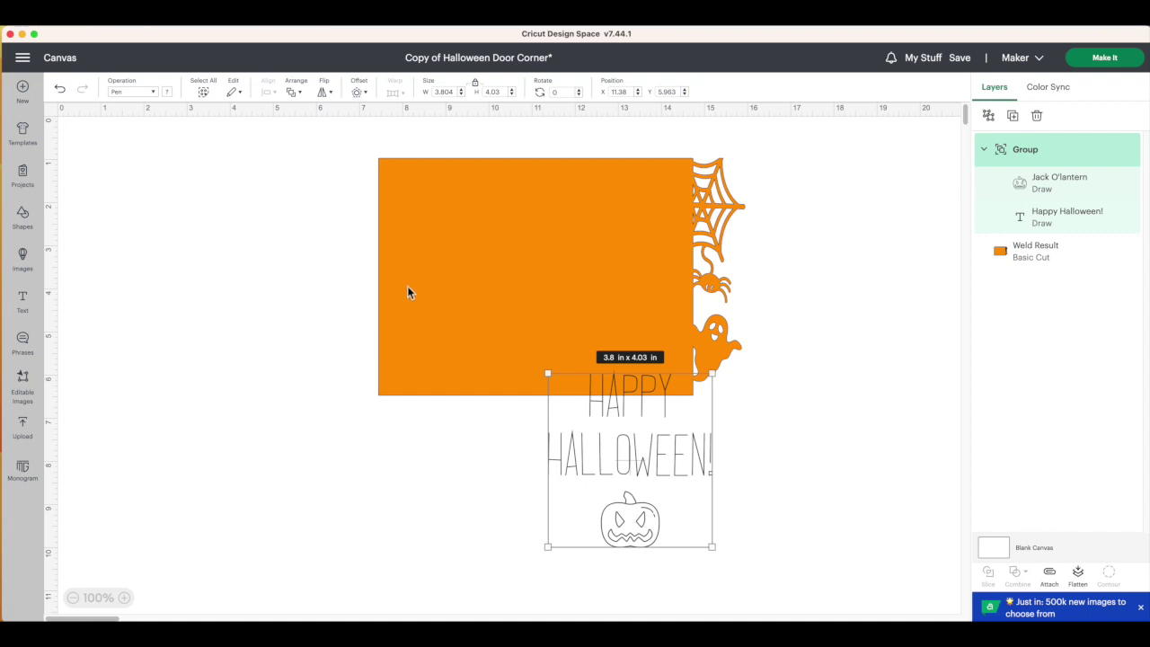
Add a square, resize it to 4.25 by 5.5 in with unlocked proportions, and place it over the left half of the orange card
{"action": "left_click", "coordinate": [29, 226]}
{"action": "left_click", "coordinate": [226, 295]}
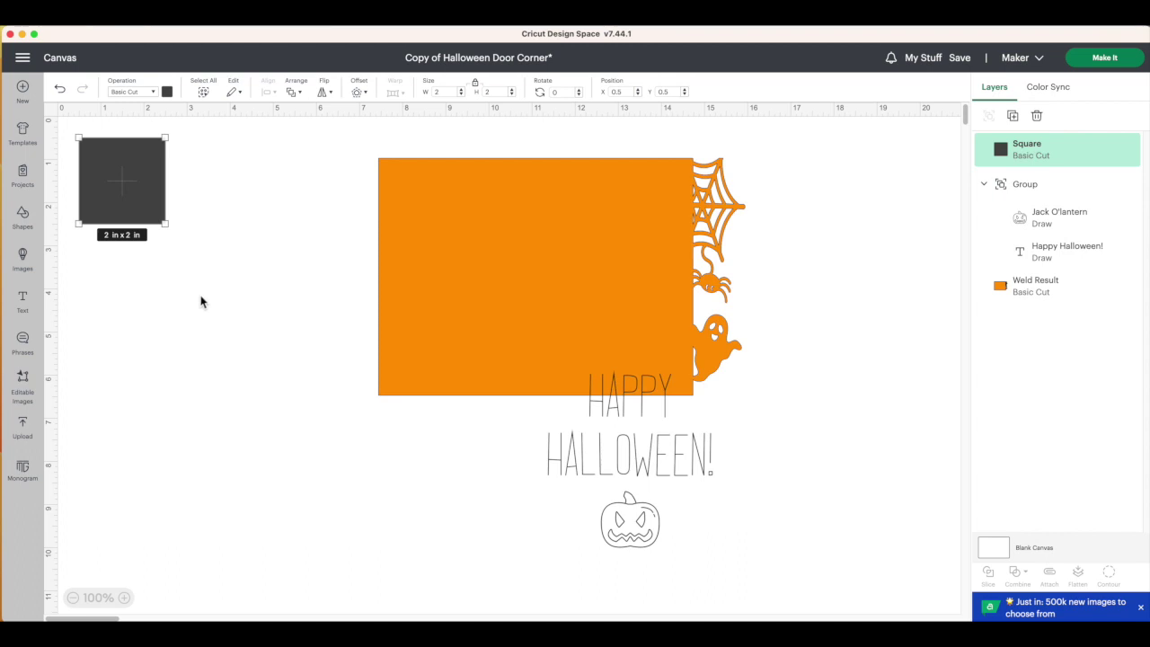
{"action": "left_click_drag", "start_coordinate": [144, 203], "coordinate": [169, 250]}
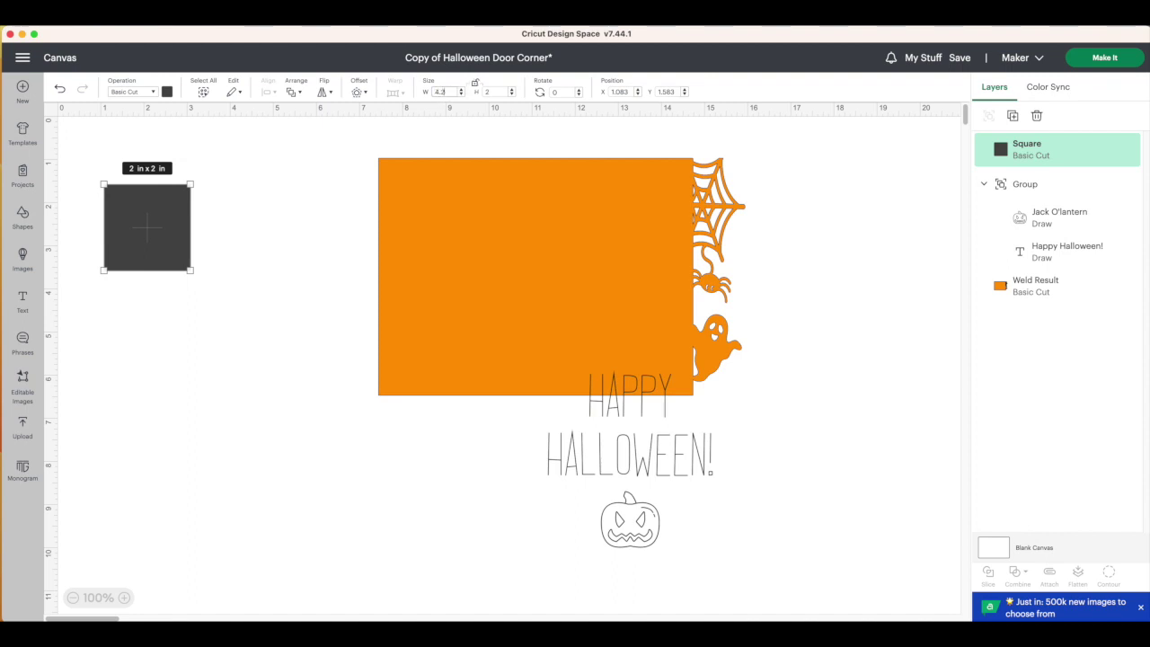
{"action": "key", "text": "Tab"}
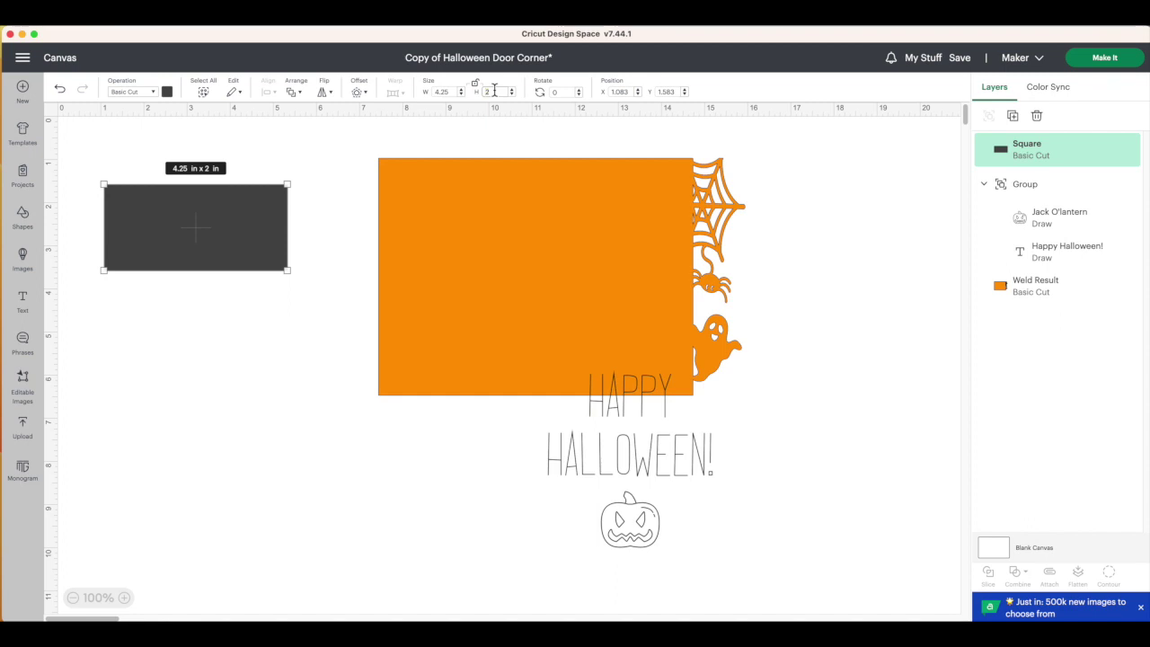
{"action": "type", "text": "5.5"}
{"action": "key", "text": "Return"}
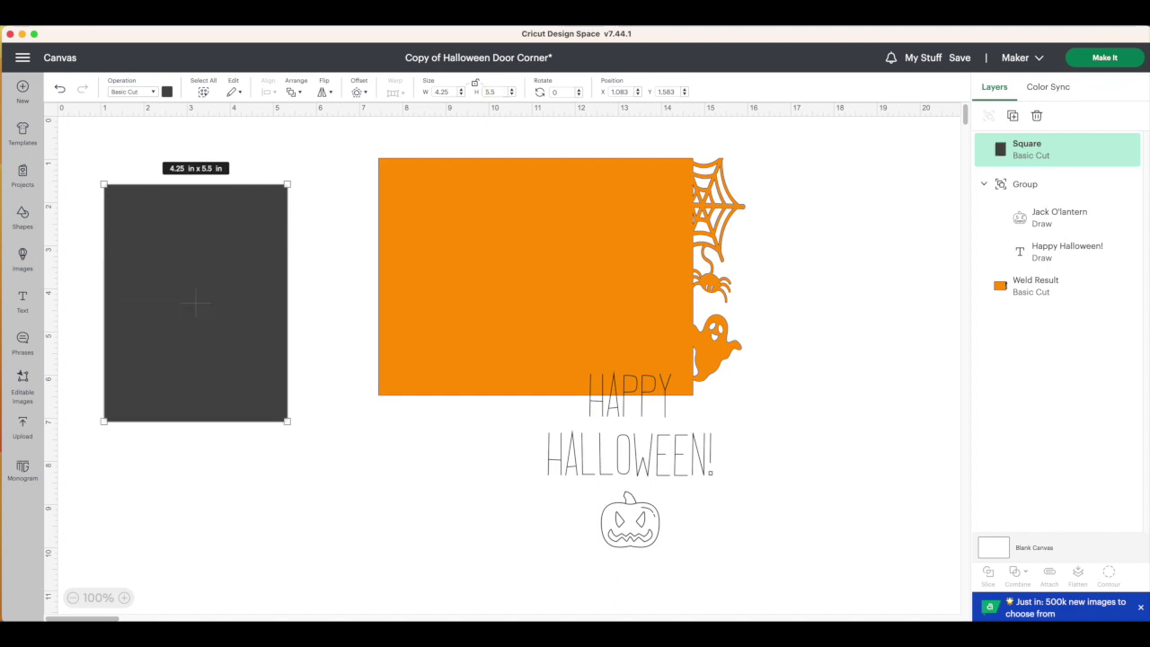
{"action": "left_click_drag", "start_coordinate": [253, 319], "coordinate": [518, 289]}
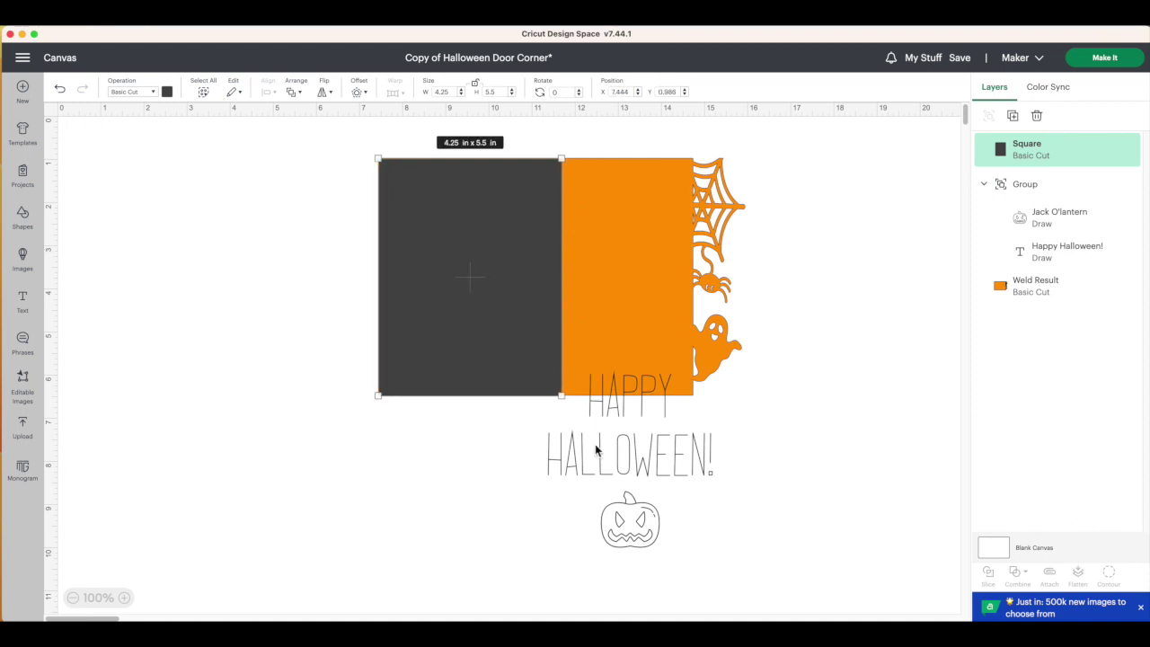
Move the Happy Halloween group onto the card's right half and shrink it to fit between the dark rectangle and the web edge
{"action": "left_click_drag", "start_coordinate": [666, 470], "coordinate": [628, 294]}
{"action": "left_click", "coordinate": [602, 491]}
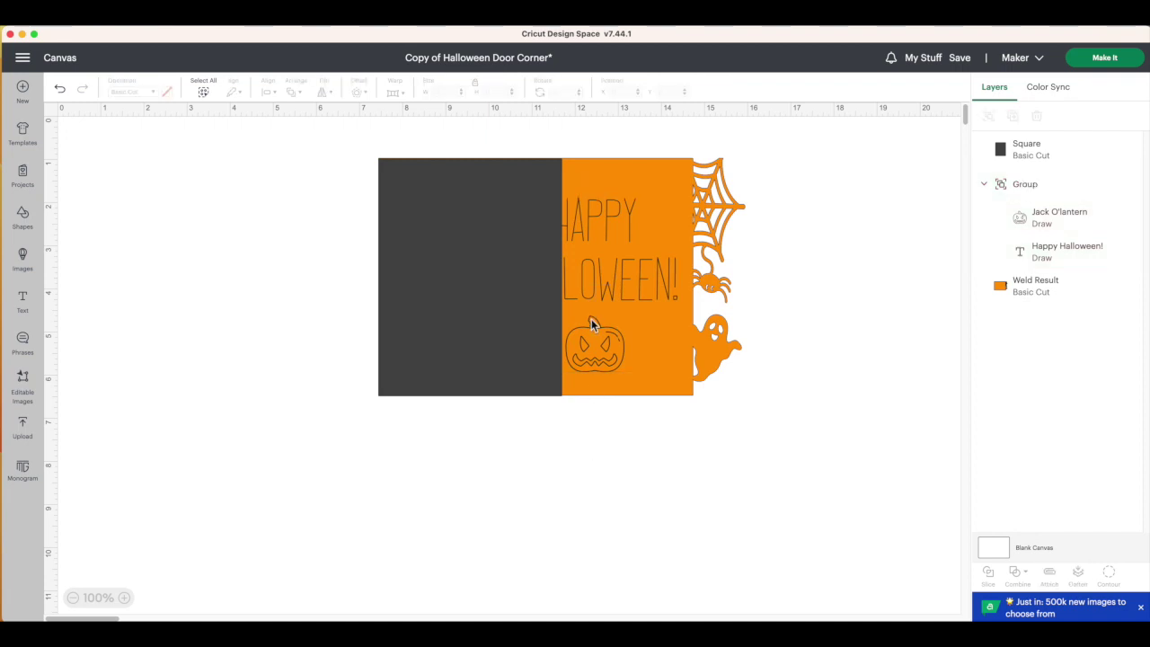
{"action": "left_click", "coordinate": [593, 284]}
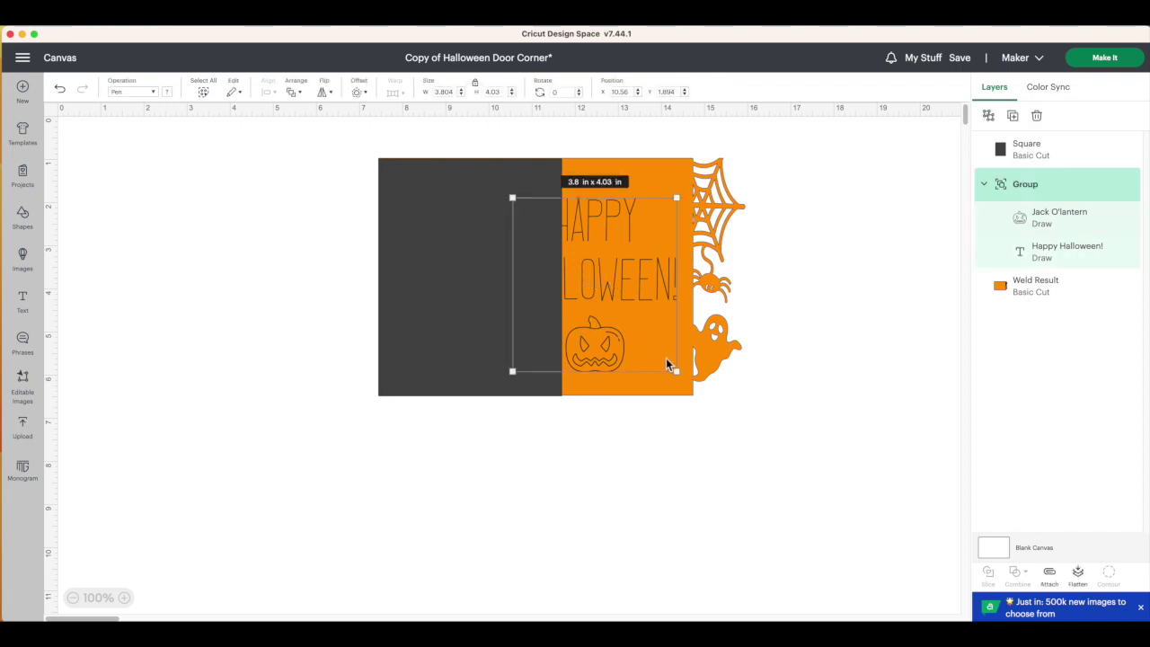
{"action": "left_click_drag", "start_coordinate": [676, 371], "coordinate": [626, 317]}
{"action": "left_click_drag", "start_coordinate": [605, 274], "coordinate": [657, 293]}
{"action": "left_click_drag", "start_coordinate": [680, 343], "coordinate": [665, 321]}
{"action": "left_click_drag", "start_coordinate": [638, 281], "coordinate": [642, 286]}
Move the dark guide rectangle off the card's left half and delete it
{"action": "left_click", "coordinate": [655, 458]}
{"action": "left_click_drag", "start_coordinate": [509, 328], "coordinate": [299, 359]}
{"action": "key", "text": "Delete"}
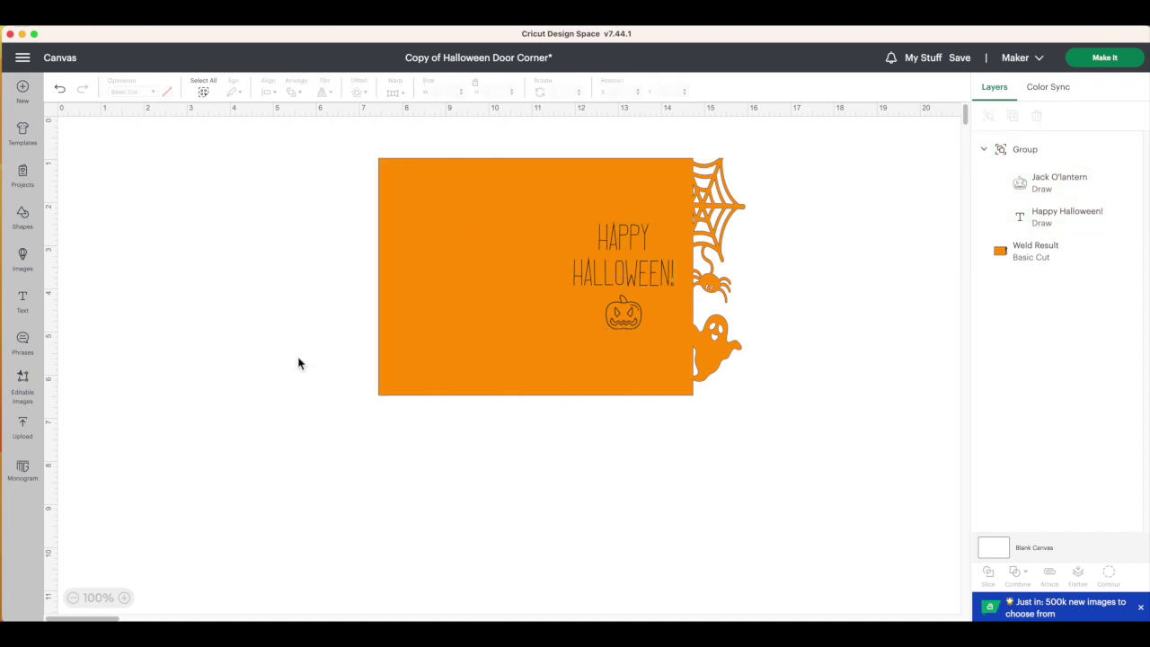
Select the Happy Halloween group and the orange card and center them vertically on each other
{"action": "left_click_drag", "start_coordinate": [355, 151], "coordinate": [780, 449]}
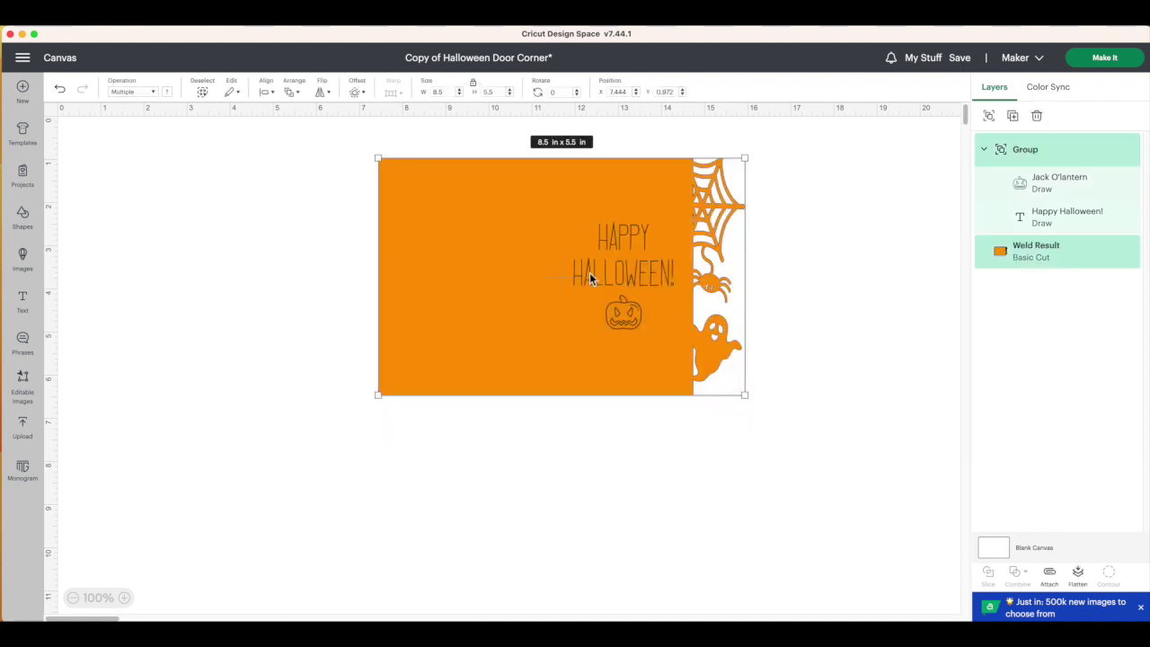
{"action": "left_click", "coordinate": [274, 97]}
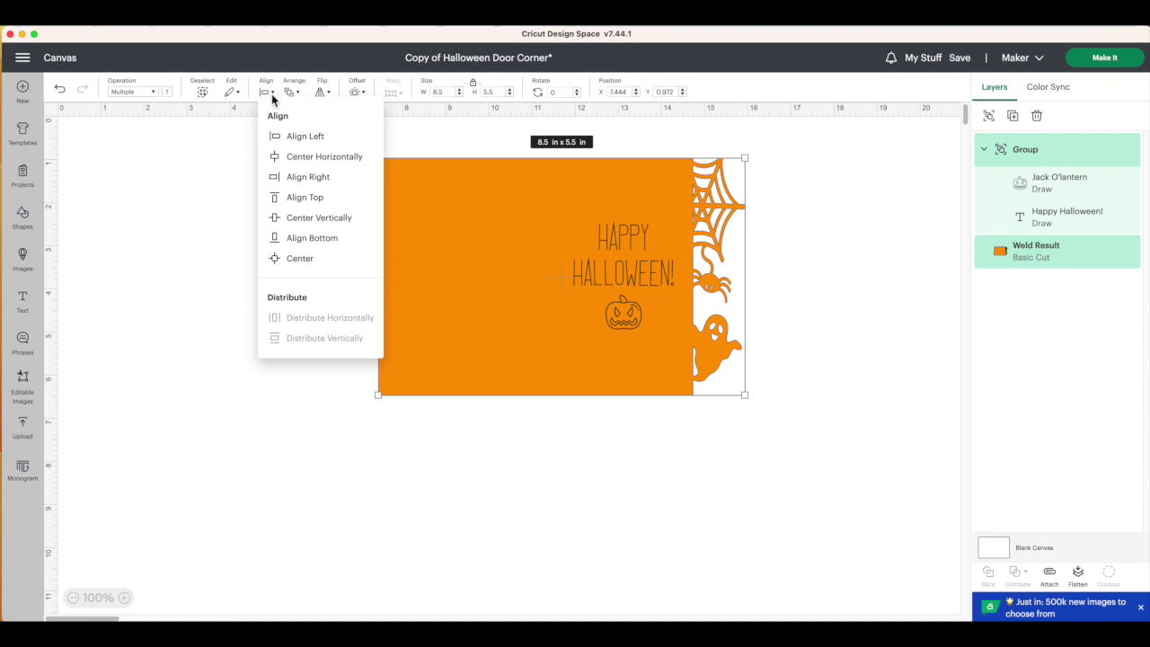
{"action": "left_click", "coordinate": [319, 219]}
{"action": "left_click", "coordinate": [601, 462]}
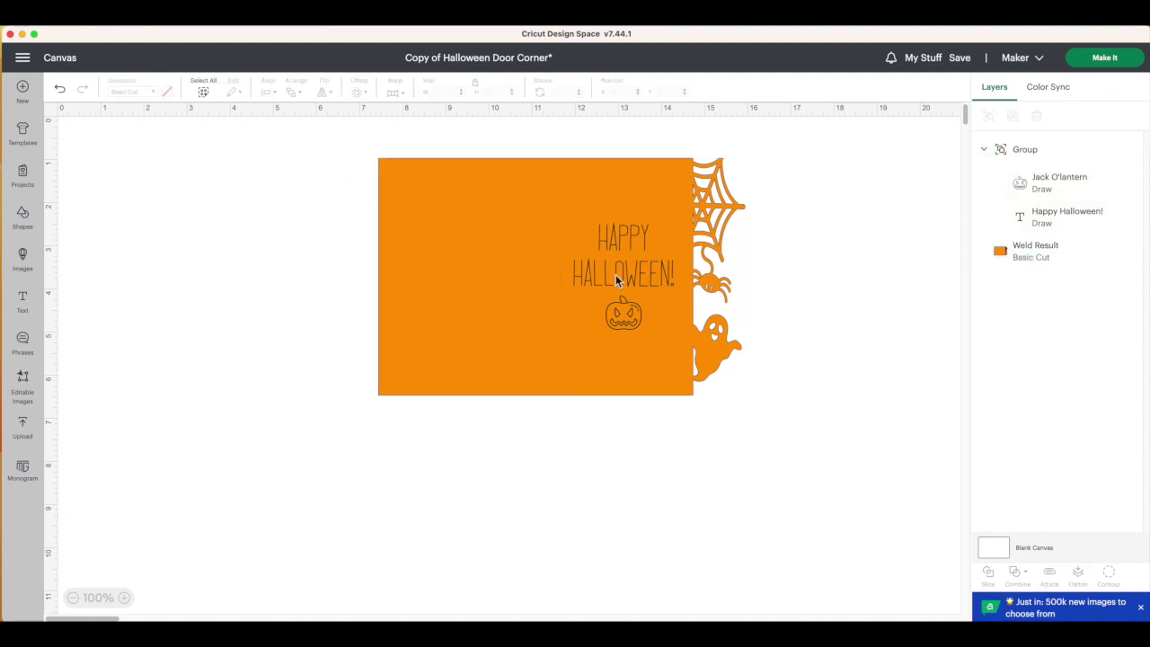
Select the orange card with the Happy Halloween group and attach them so the drawing stays in place on the card
{"action": "left_click_drag", "start_coordinate": [330, 142], "coordinate": [836, 440]}
{"action": "right_click", "coordinate": [572, 280]}
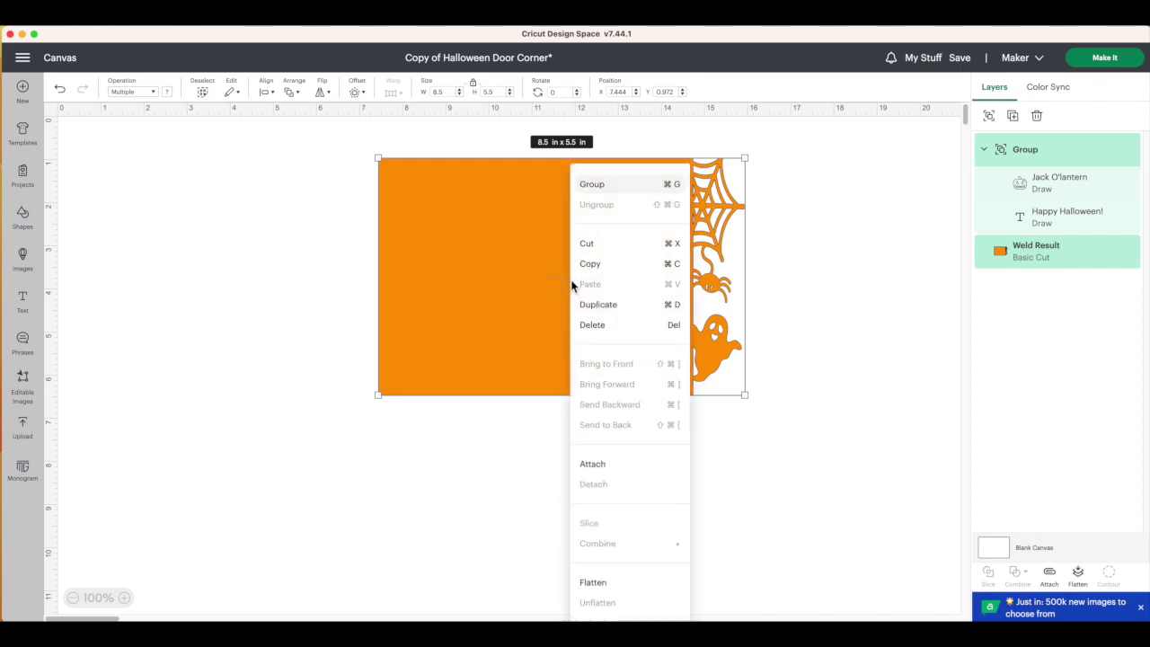
{"action": "left_click", "coordinate": [616, 468]}
{"action": "left_click", "coordinate": [591, 401]}
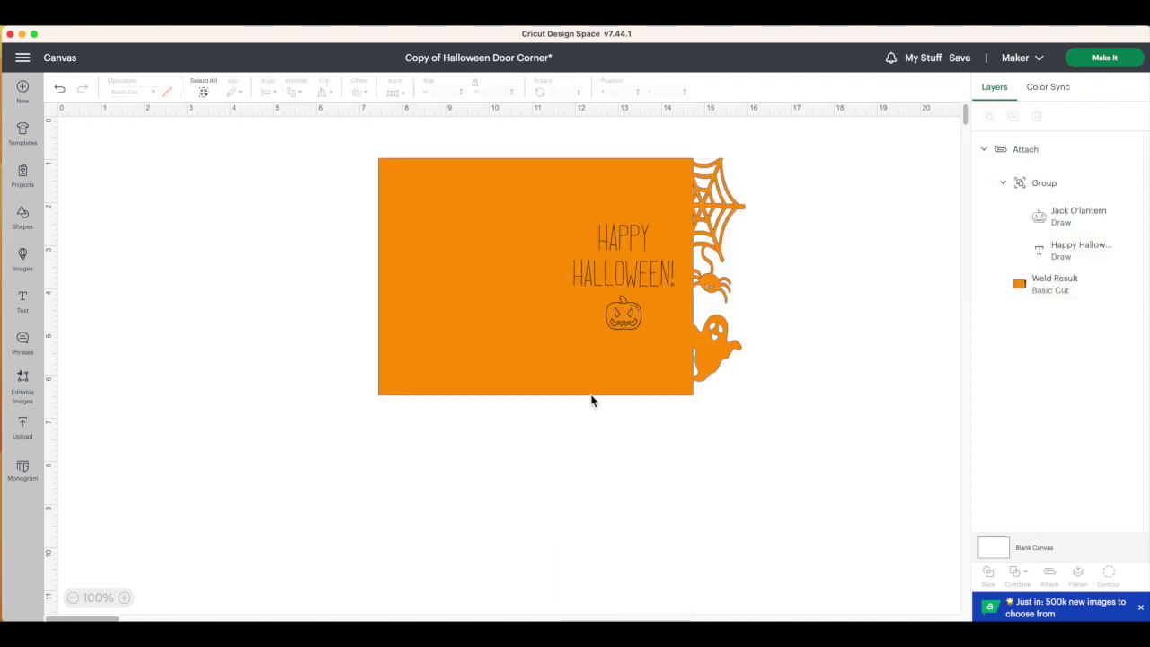
Move the attached card to about X 6.24, Y 1.19 and send the project to mat preparation
{"action": "left_click_drag", "start_coordinate": [579, 358], "coordinate": [532, 366]}
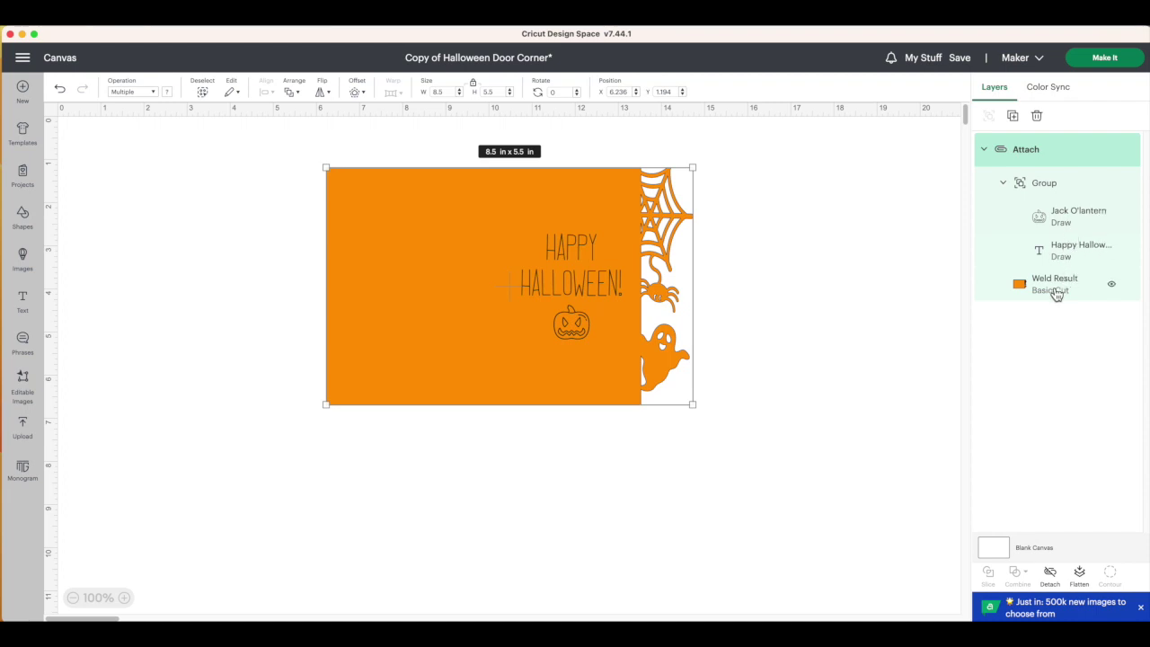
{"action": "left_click", "coordinate": [1105, 59]}
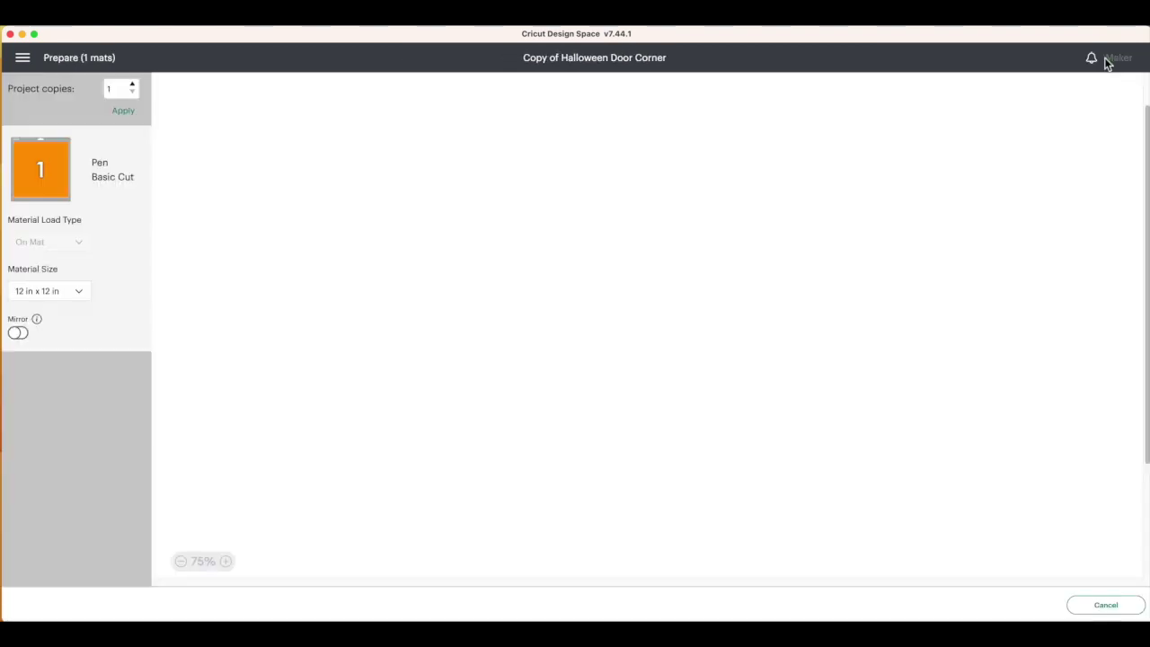